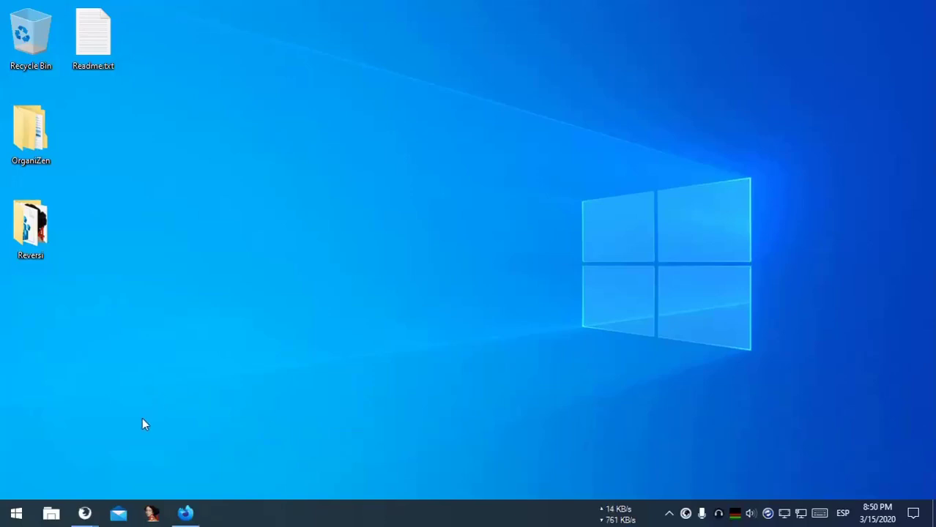
# On the taskbar Colors settings page, switch Windows mode to Light, then back to Dark.
pyautogui.rightClick(361, 512)
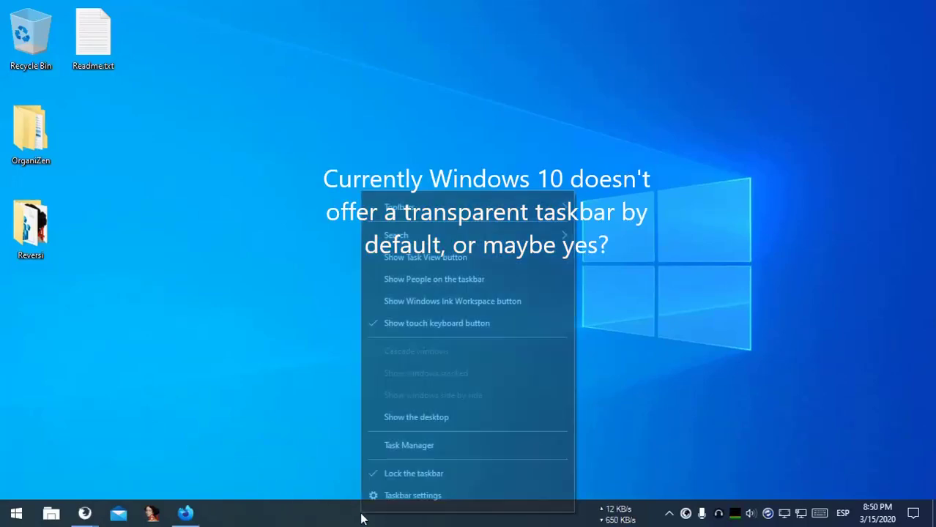
pyautogui.click(383, 496)
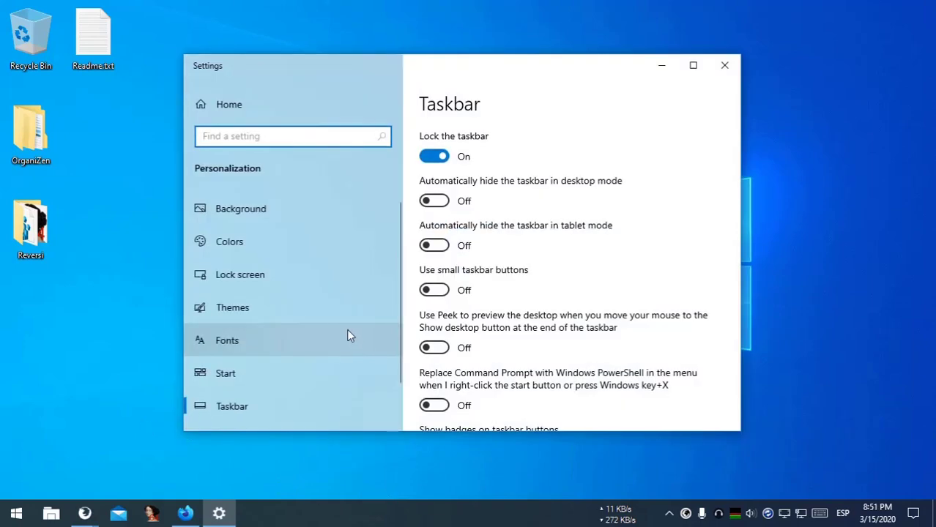
pyautogui.click(234, 249)
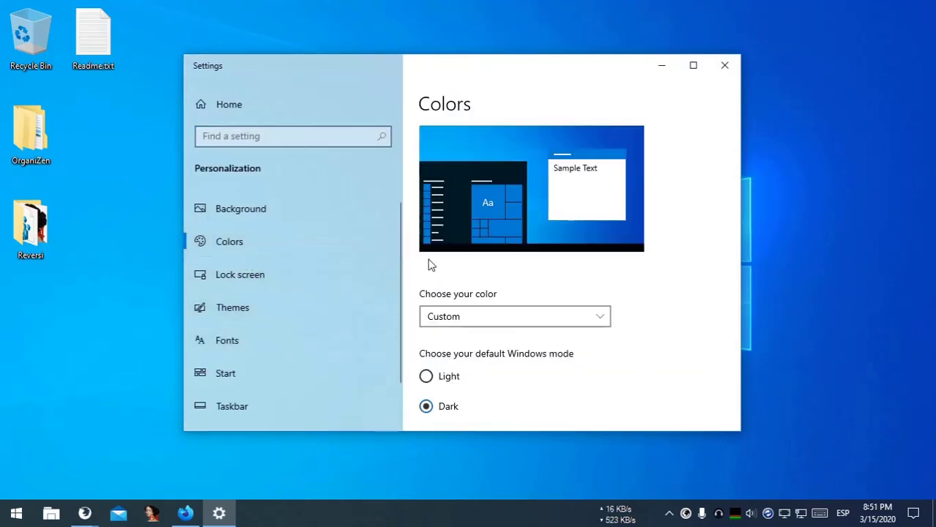
pyautogui.click(427, 378)
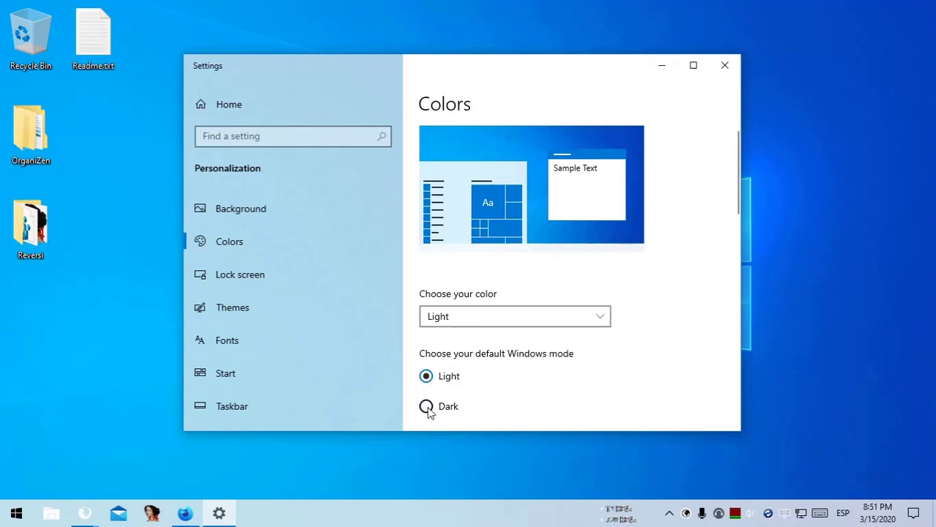
pyautogui.click(426, 407)
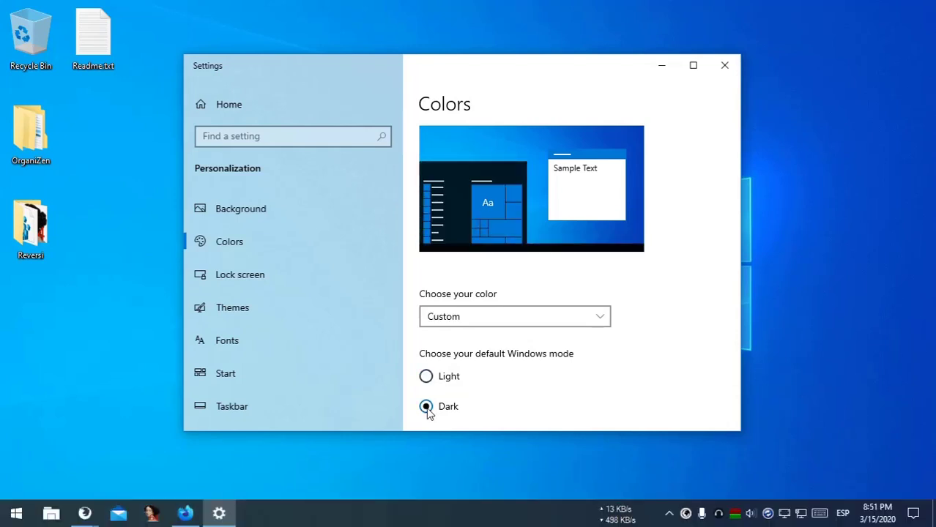
# Minimize Settings and launch IDA Freeware from the taskbar.
pyautogui.scroll(-2, 490, 351)
pyautogui.scroll(-3, 498, 355)
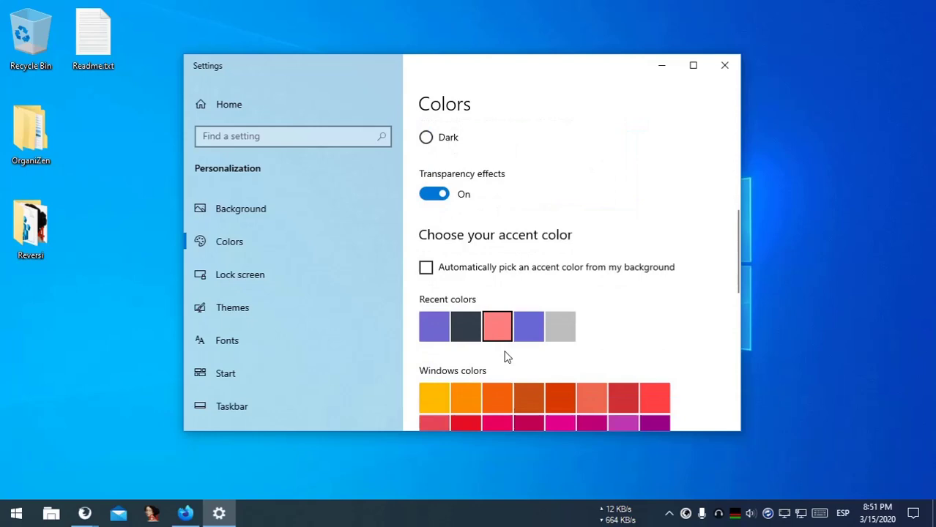
pyautogui.scroll(-5, 505, 357)
pyautogui.scroll(6, 502, 366)
pyautogui.scroll(3, 495, 379)
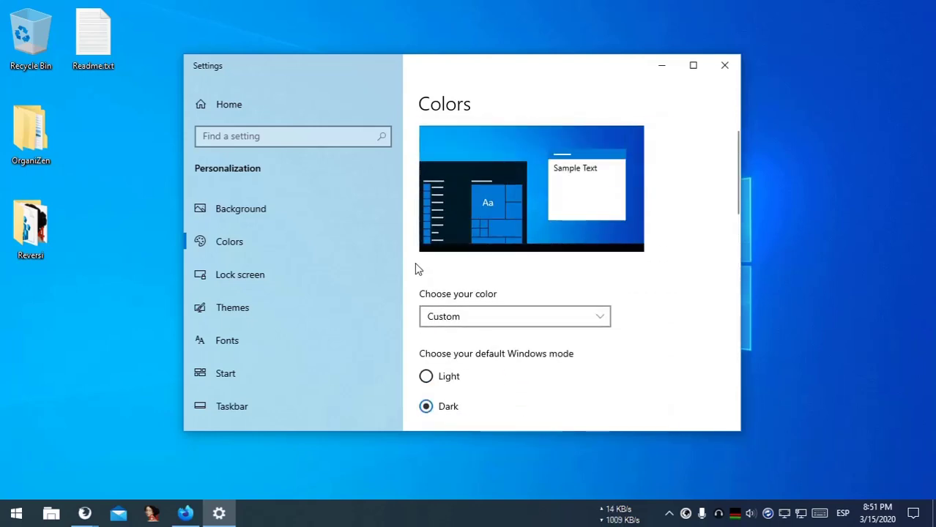
pyautogui.click(225, 515)
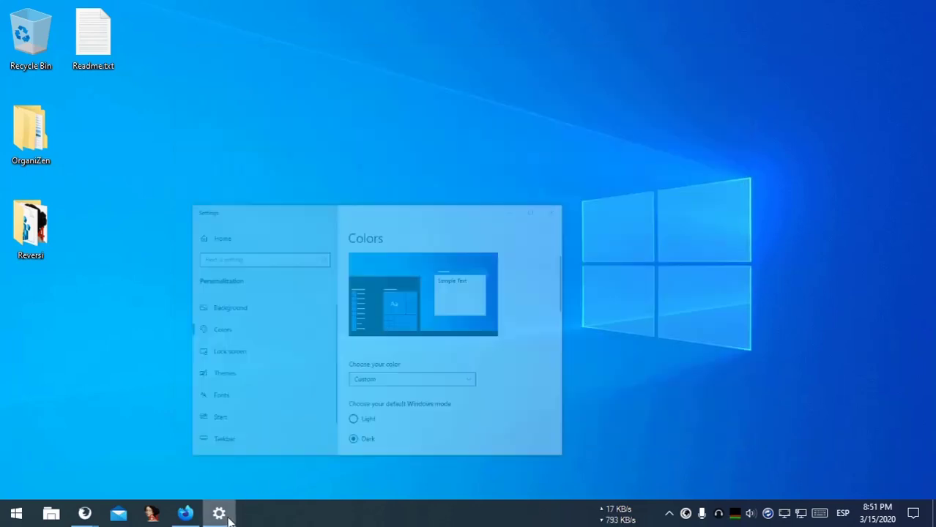
pyautogui.click(152, 513)
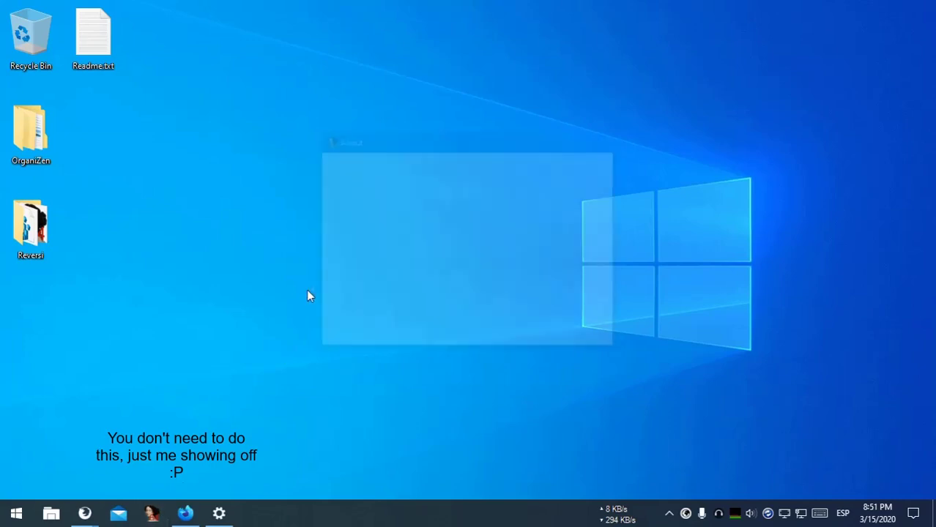
# Open C:\Windows\explorer.exe for disassembly in IDA Freeware.
pyautogui.click(467, 334)
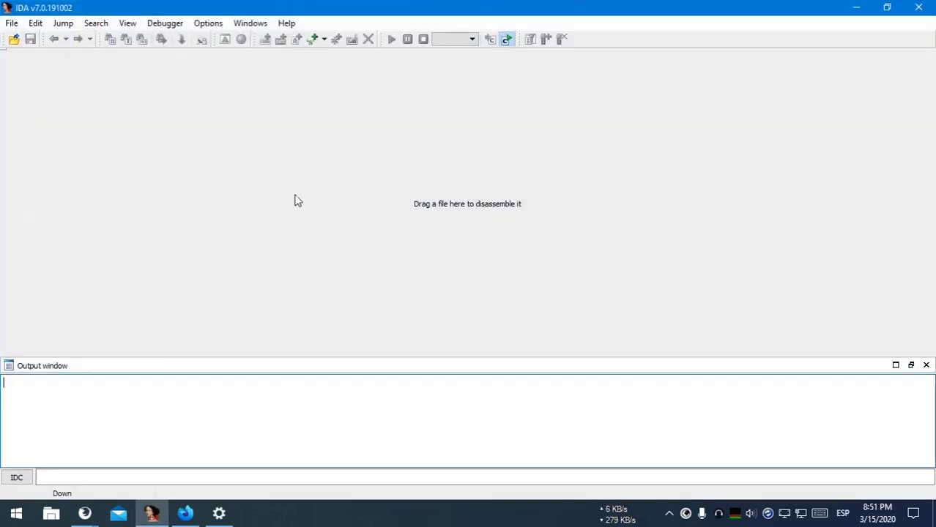
pyautogui.click(16, 41)
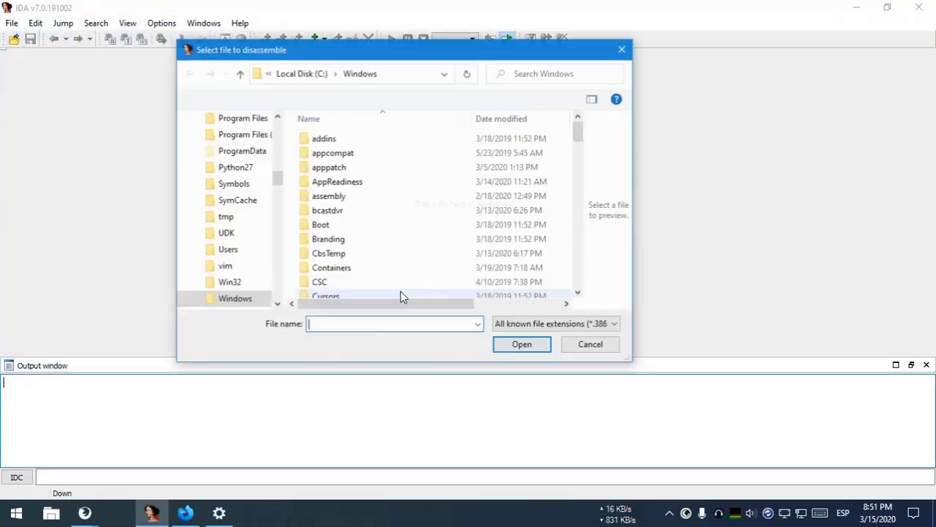
pyautogui.write('c')
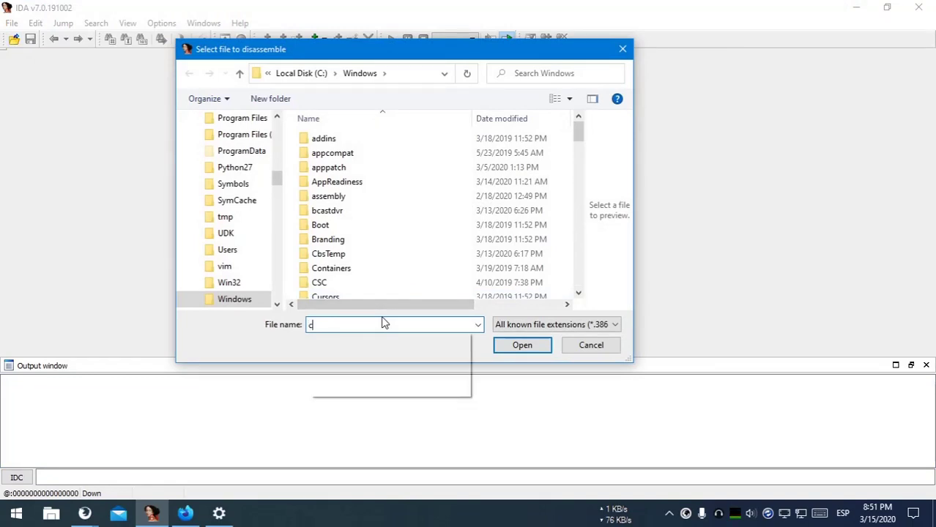
pyautogui.write(':\\e')
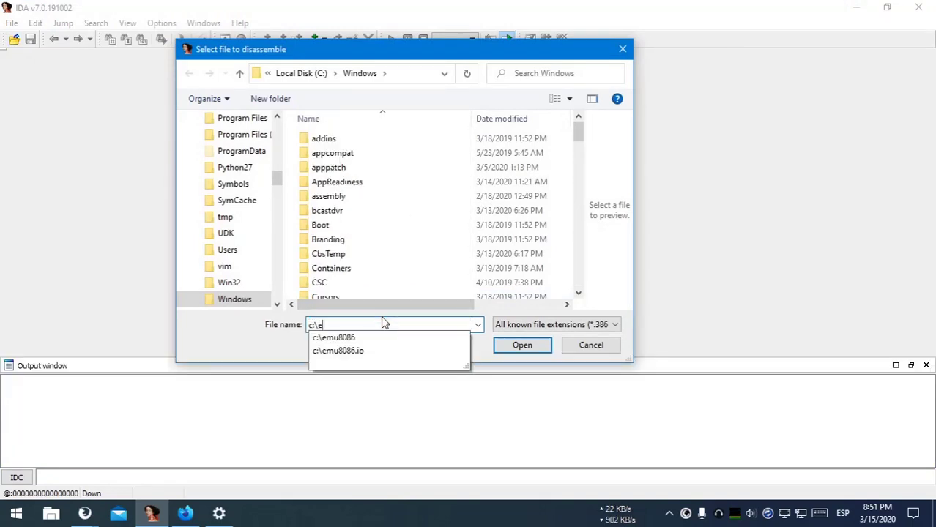
pyautogui.write('mu')
pyautogui.press('BackSpace')
pyautogui.press('BackSpace')
pyautogui.press('BackSpace')
pyautogui.write('windo')
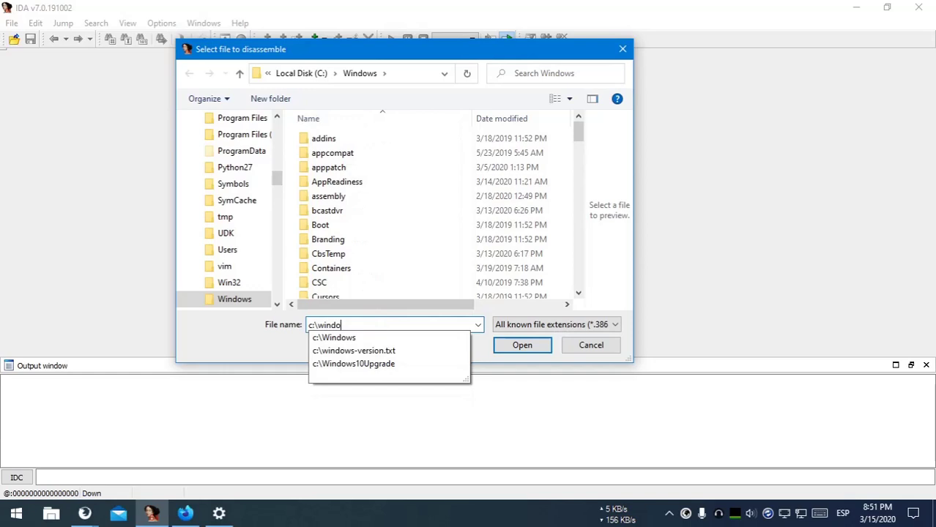
pyautogui.press('Down')
pyautogui.write('\\e')
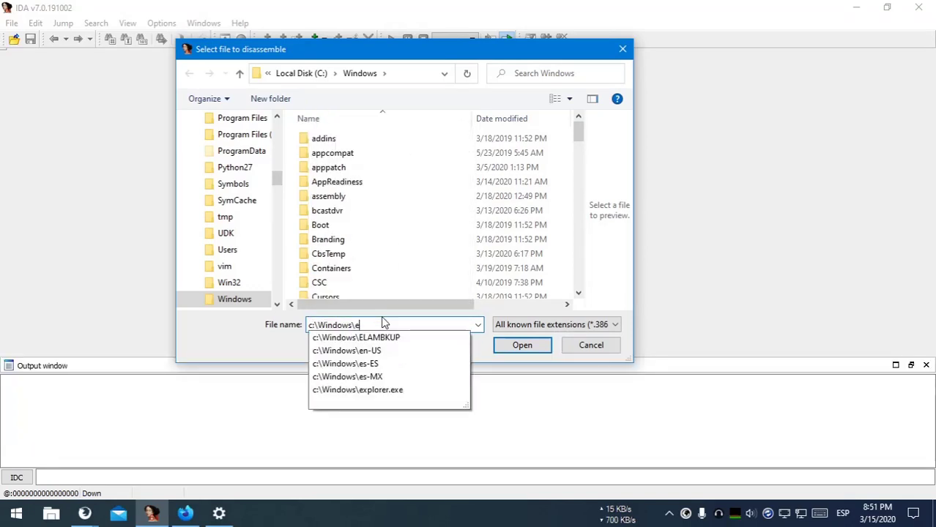
pyautogui.write('xplo')
pyautogui.press('Down')
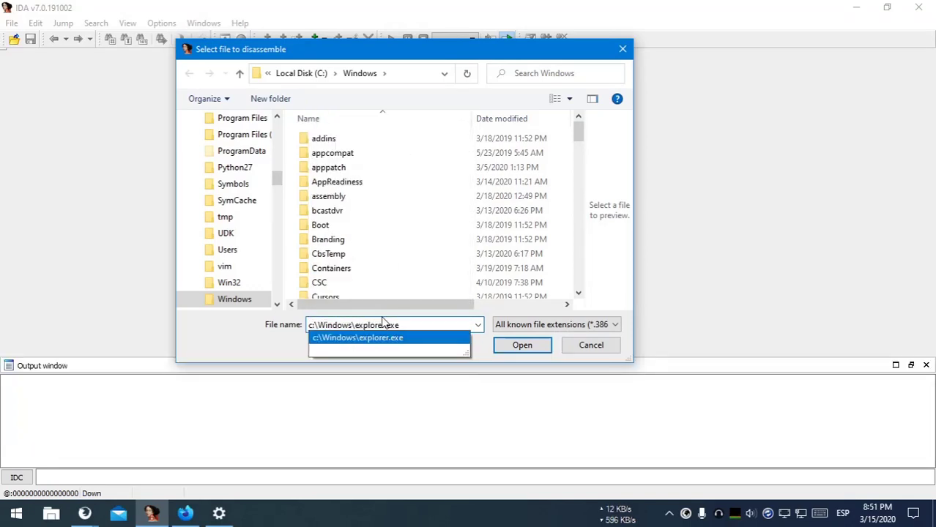
pyautogui.press('Return')
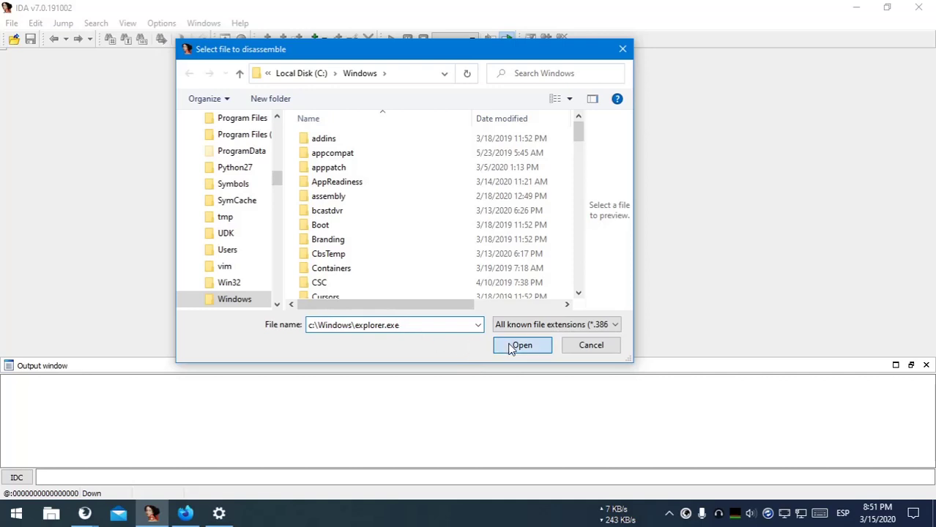
pyautogui.click(512, 348)
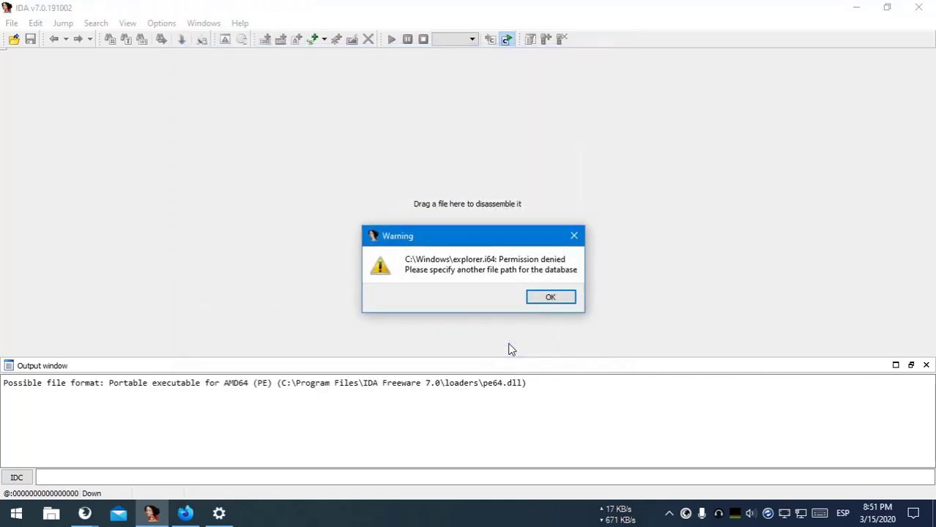
# Acknowledge the permission warning and place the explorer.i64 database on the Desktop.
pyautogui.click(551, 298)
pyautogui.moveTo(283, 176); pyautogui.dragTo(282, 124)
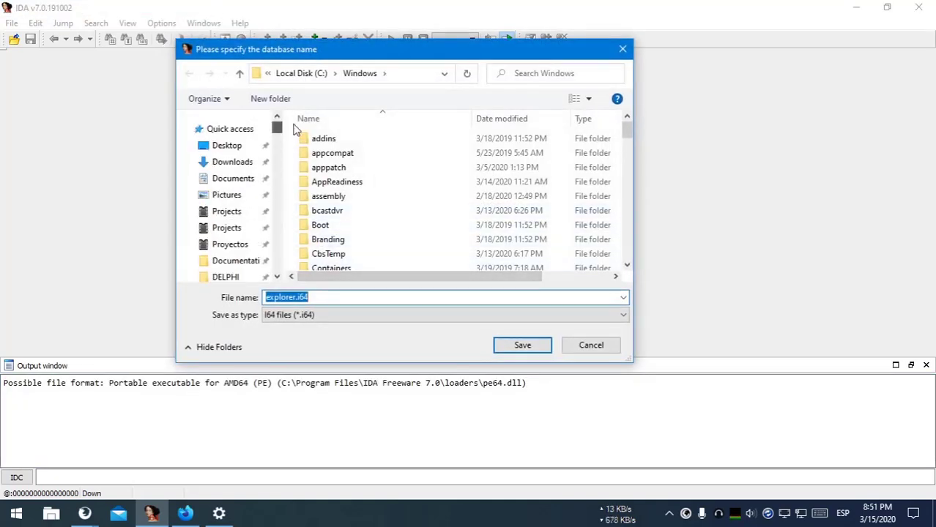
pyautogui.click(223, 144)
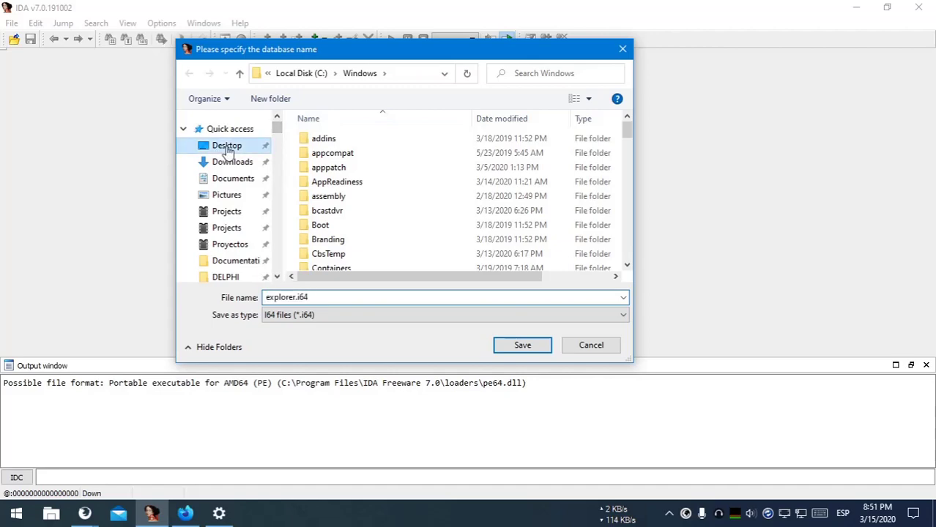
# Confirm the Desktop save and loading, skip three missing modules, and accept explorer.pdb symbols.
pyautogui.click(522, 345)
pyautogui.click(429, 416)
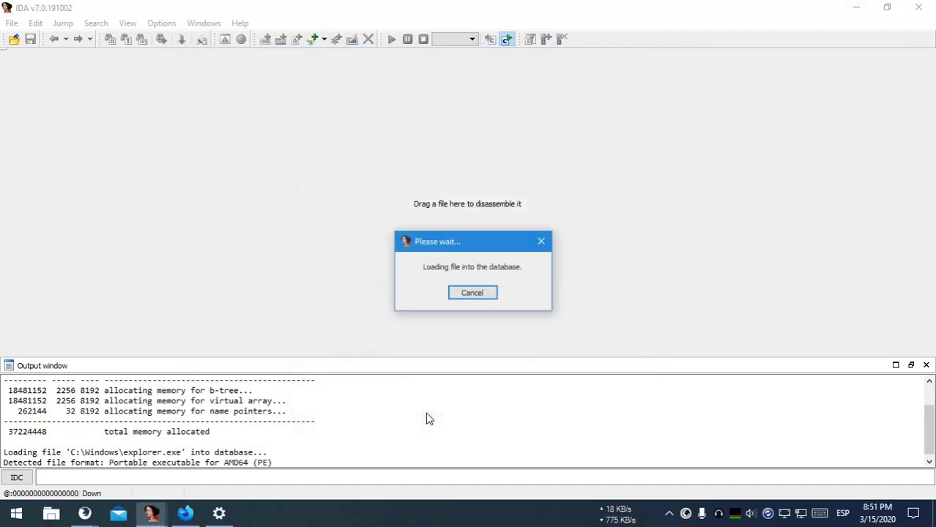
pyautogui.click(571, 348)
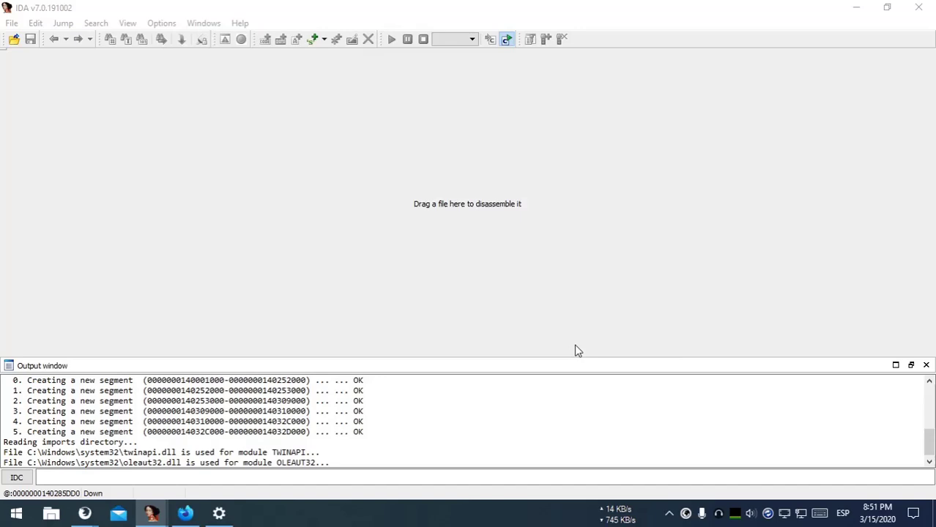
pyautogui.click(583, 346)
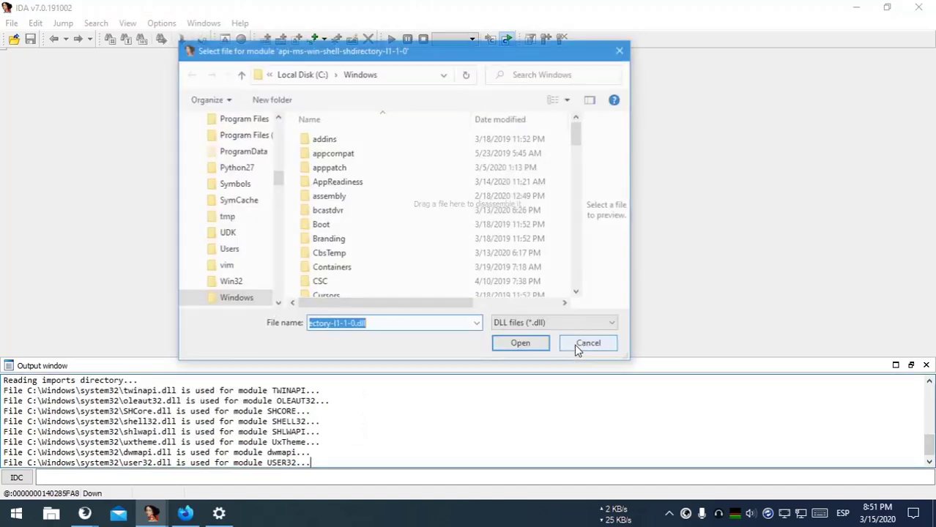
pyautogui.click(577, 346)
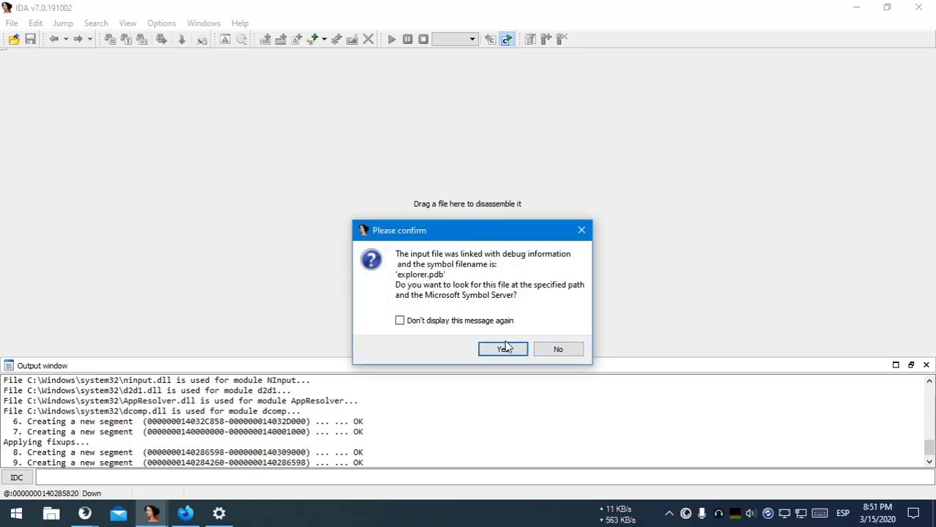
pyautogui.click(503, 348)
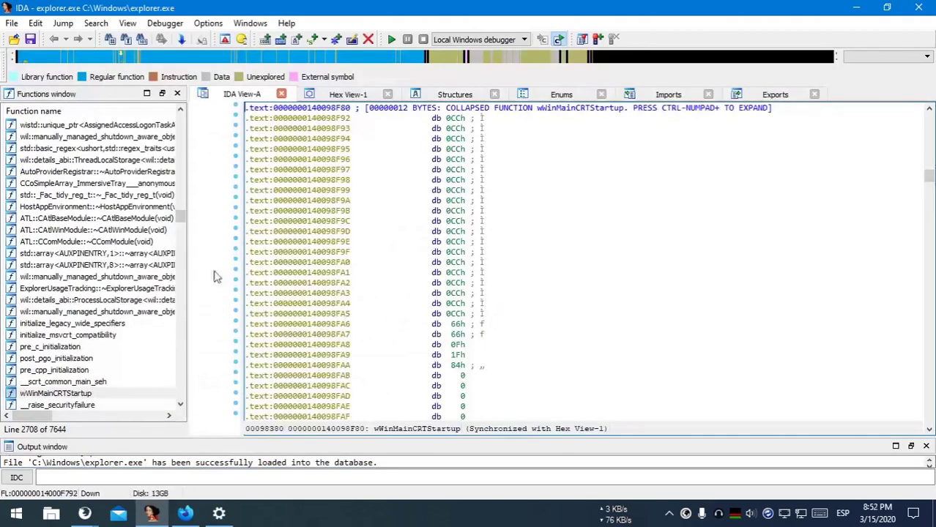
# Filter the Functions list by 'opacity' and select GetTaskbarAcrylicEnabledOpacity.
pyautogui.click(105, 383)
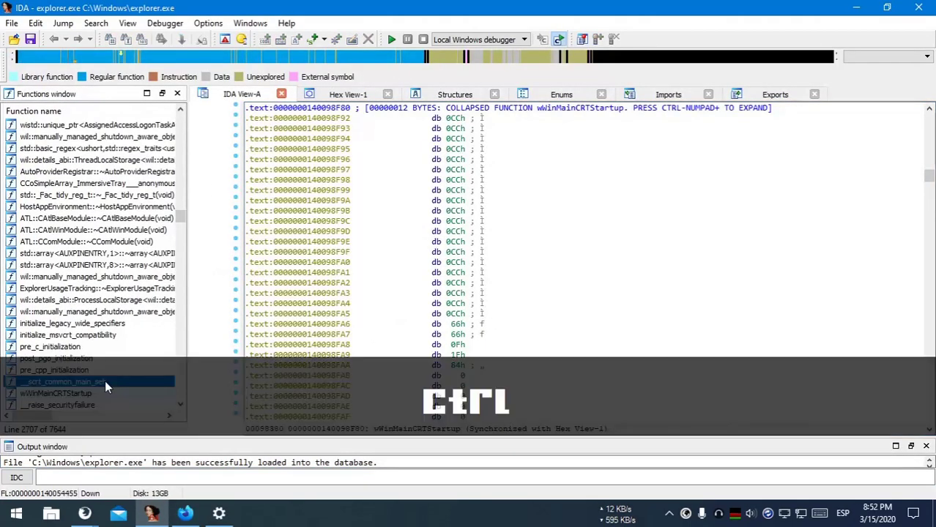
pyautogui.hotkey('ctrl', 'f')
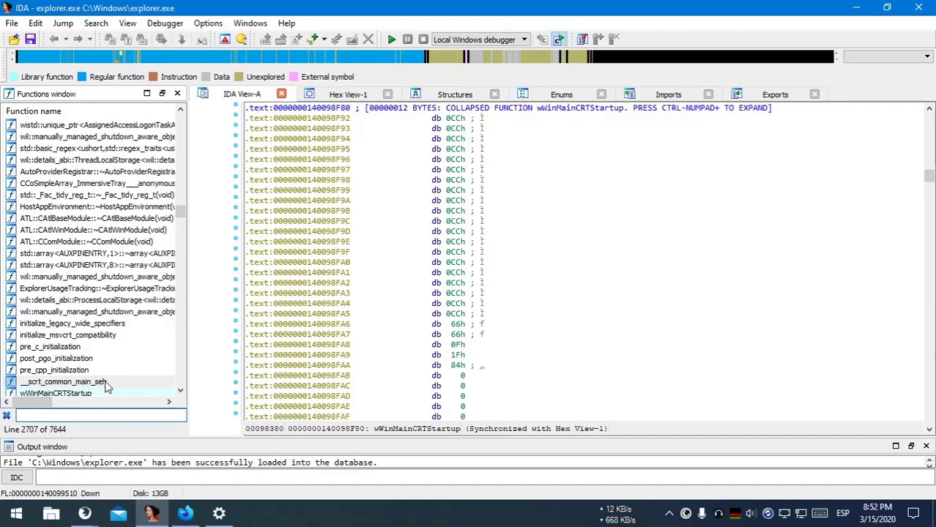
pyautogui.write('opacity')
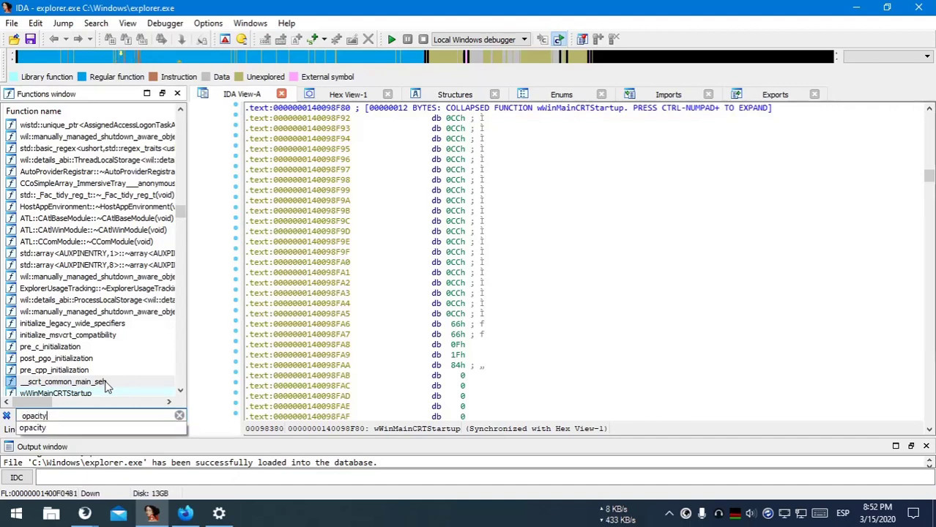
pyautogui.press('Return')
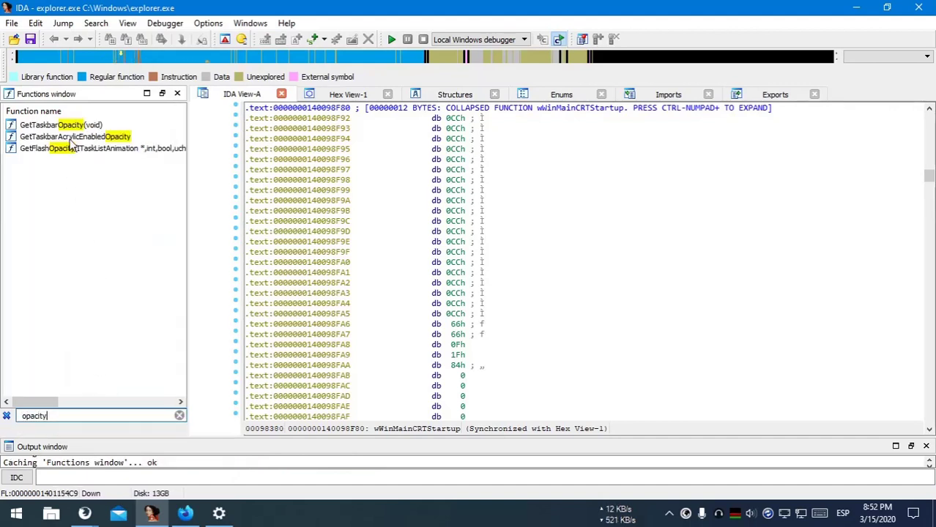
pyautogui.click(70, 137)
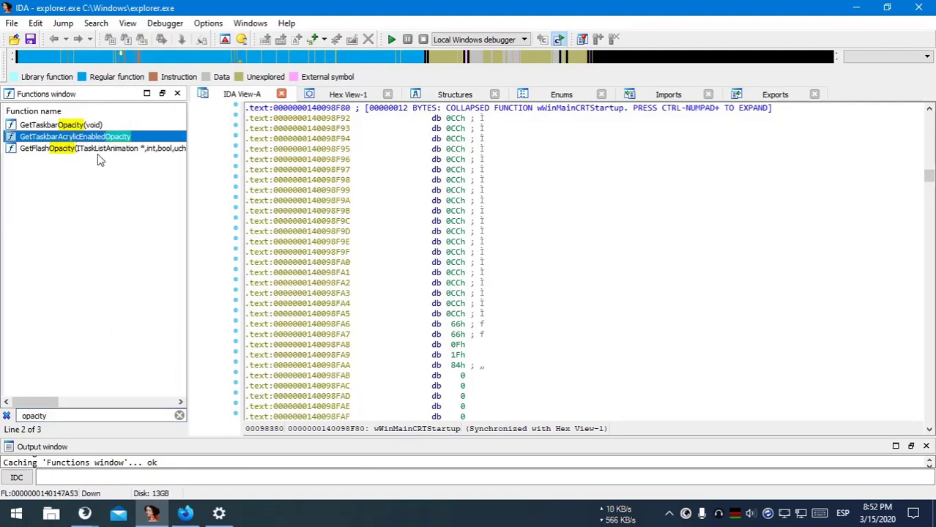
# Show the GetTaskbarAcrylicEnabledOpacity disassembly and copy the TaskbarAcrylicOpacity value name from its comment.
pyautogui.doubleClick(97, 139)
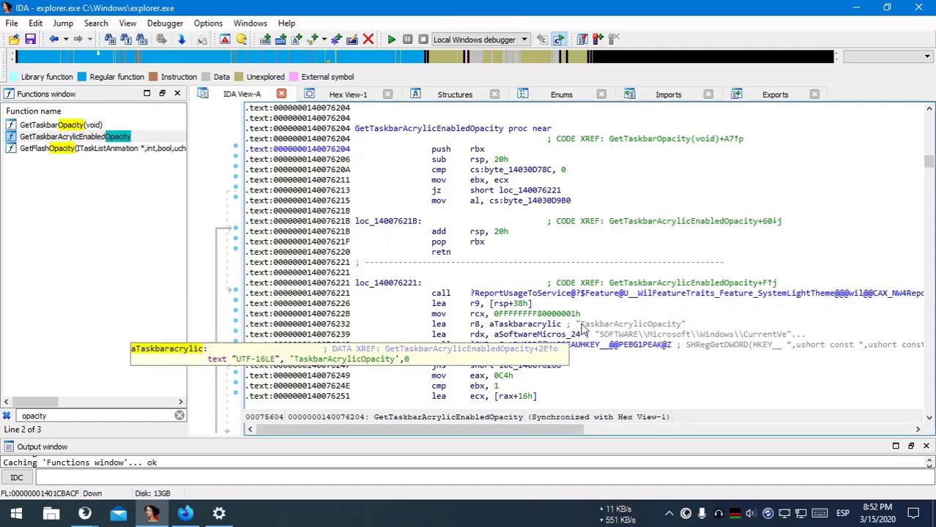
pyautogui.moveTo(580, 324); pyautogui.dragTo(682, 327)
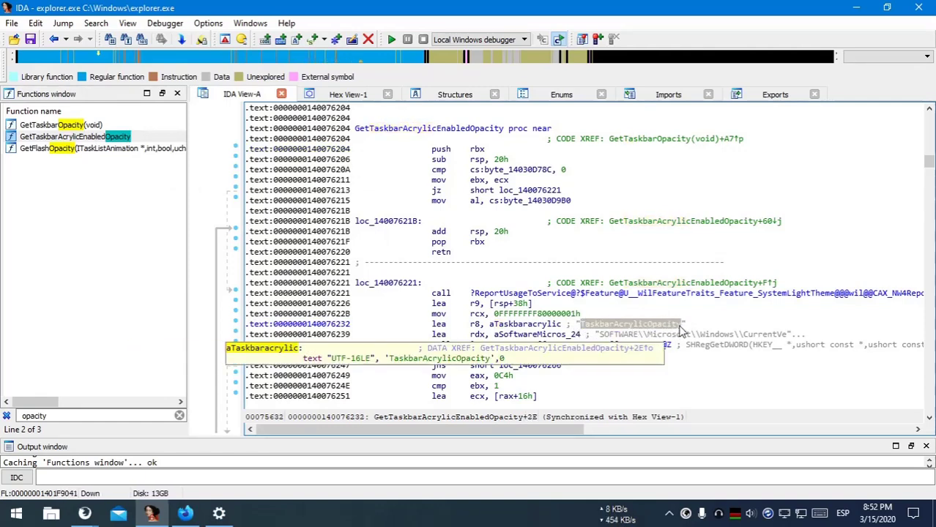
pyautogui.rightClick(622, 324)
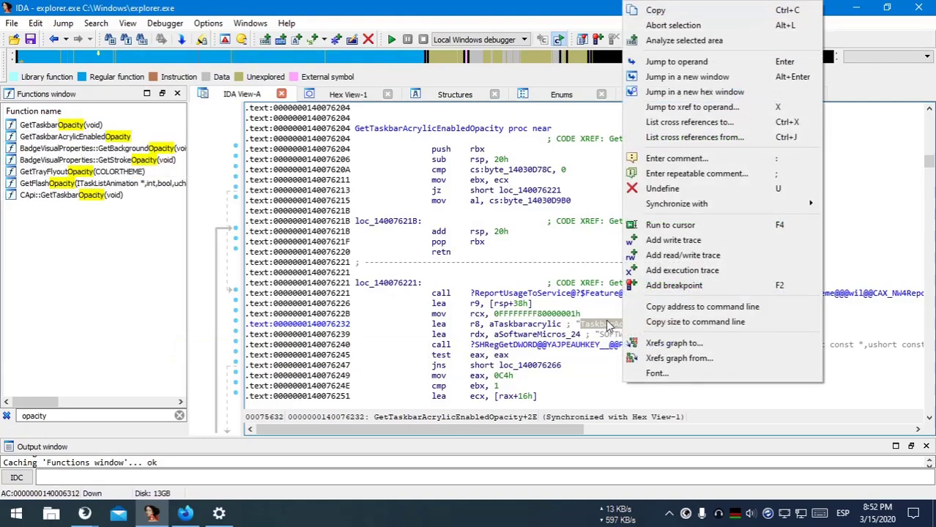
pyautogui.click(653, 13)
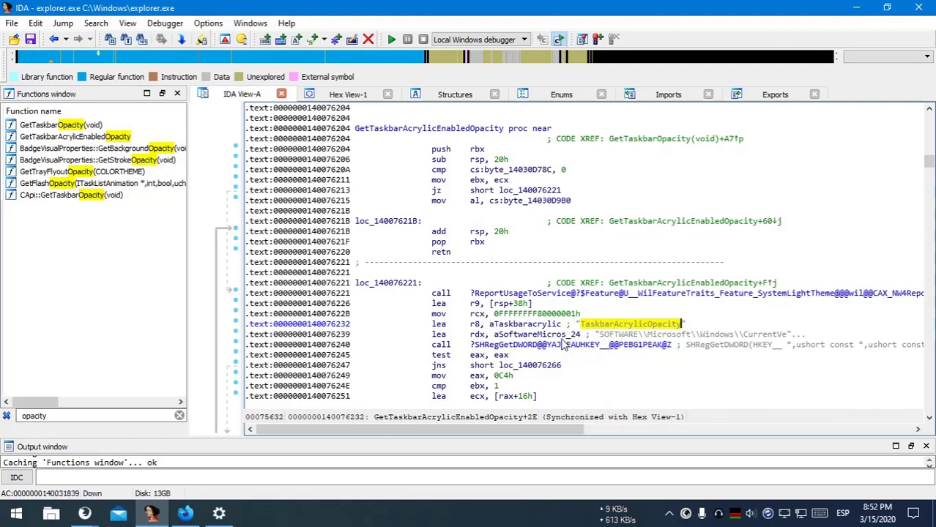
pyautogui.moveTo(537, 334)
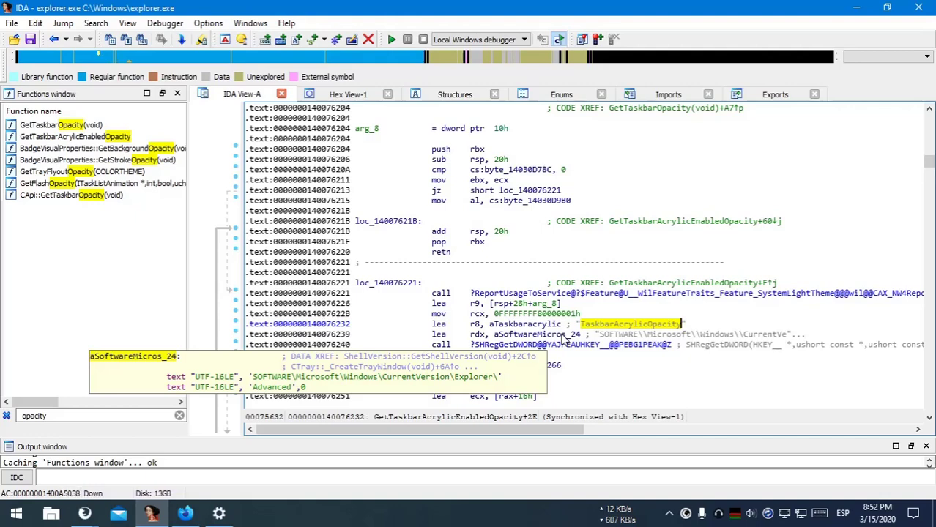
# Open the Run dialog from the Win+X quick-link menu.
pyautogui.rightClick(16, 513)
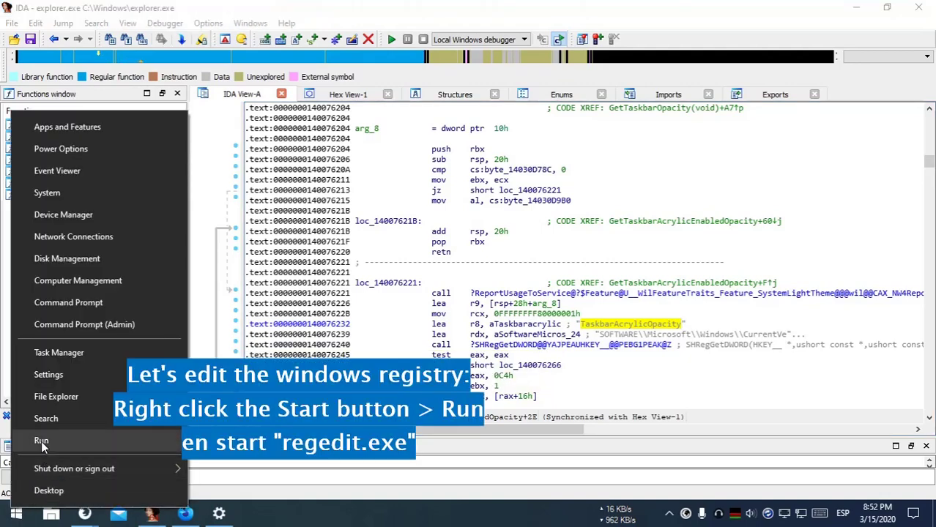
pyautogui.click(41, 441)
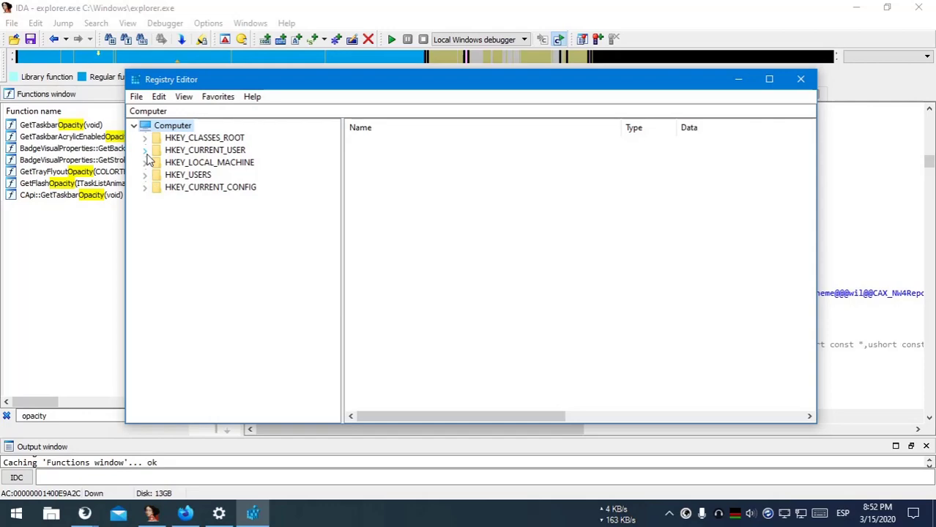
# Expand HKCU\Software\Microsoft\Windows\CurrentVersion\Explorer and open the Advanced key.
pyautogui.click(145, 150)
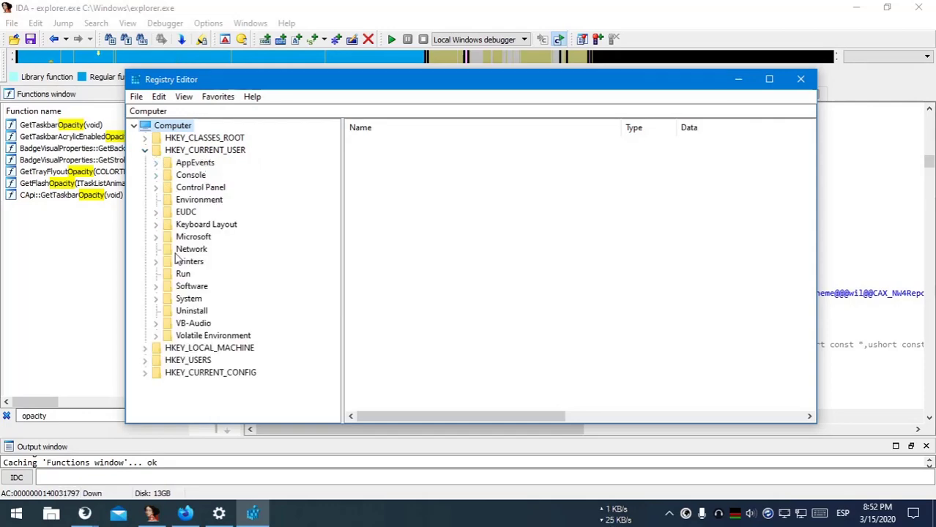
pyautogui.click(156, 287)
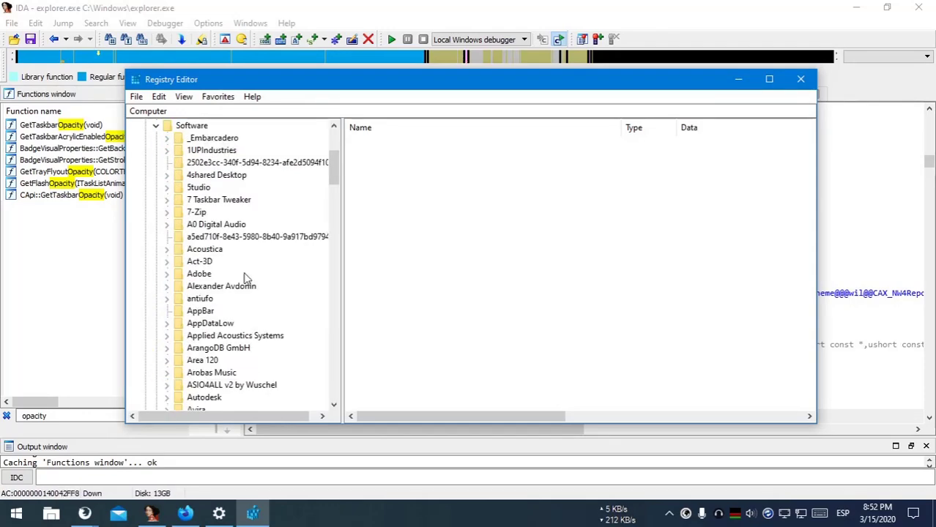
pyautogui.moveTo(334, 176); pyautogui.dragTo(324, 305)
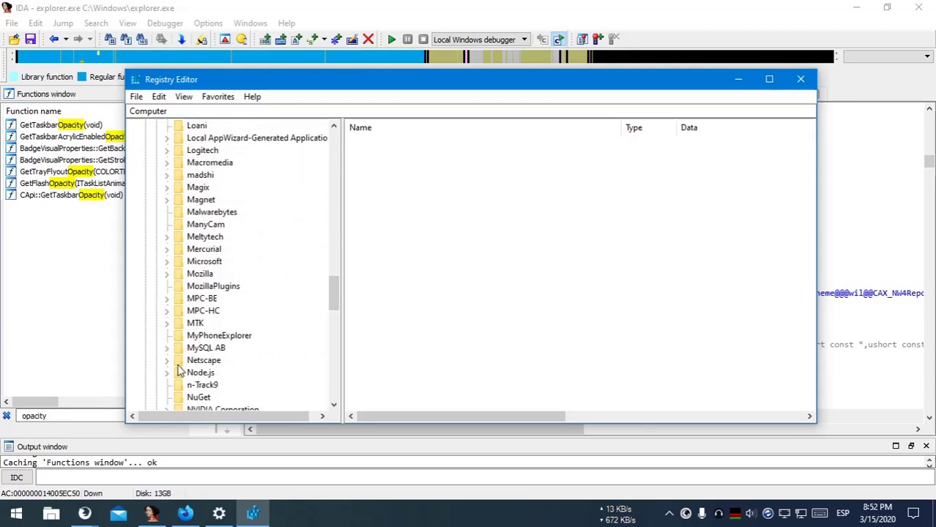
pyautogui.click(168, 261)
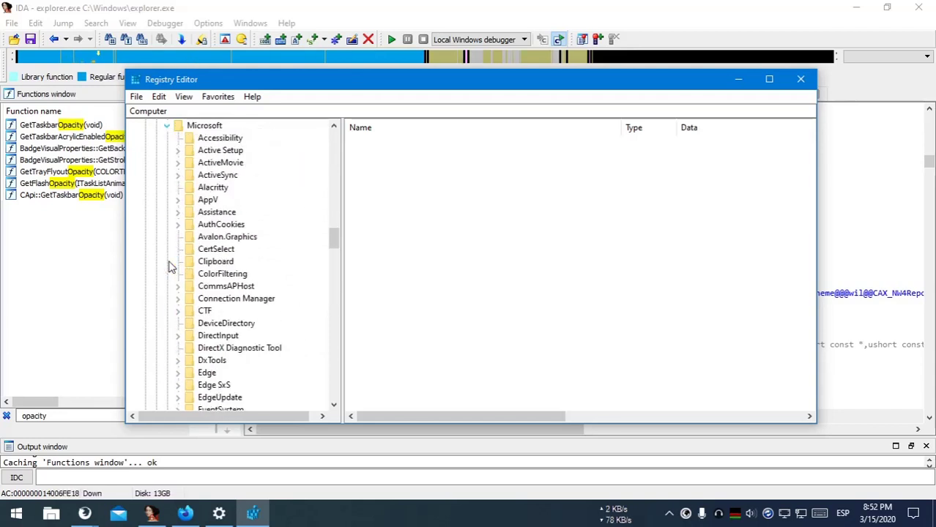
pyautogui.moveTo(334, 240); pyautogui.dragTo(331, 320)
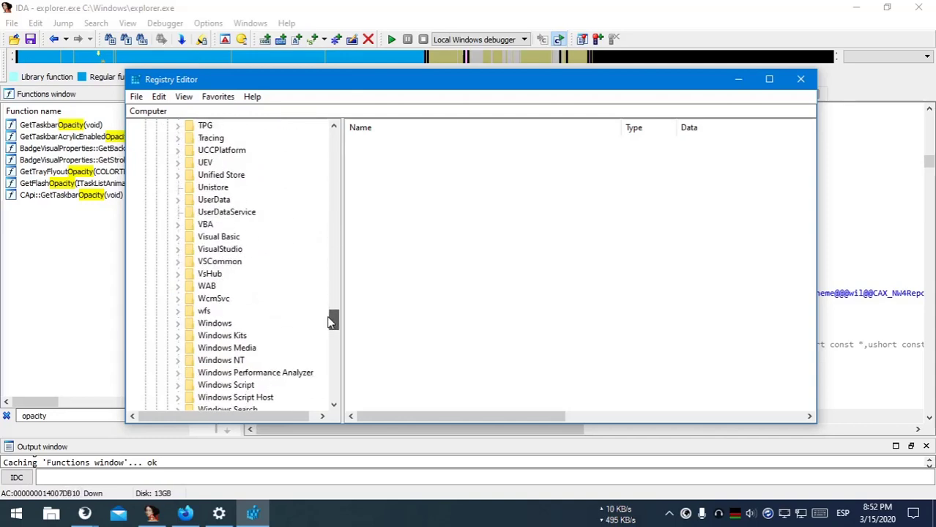
pyautogui.click(177, 323)
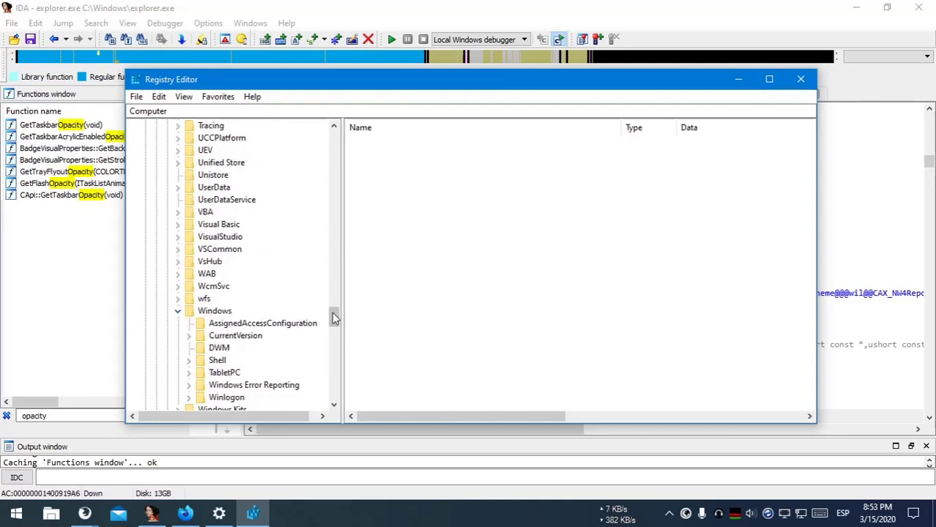
pyautogui.click(188, 335)
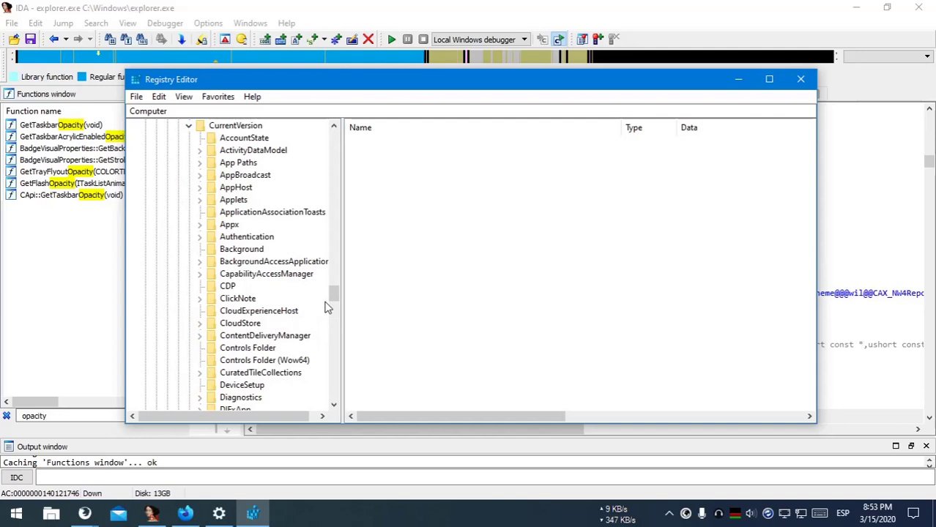
pyautogui.moveTo(334, 293); pyautogui.dragTo(334, 307)
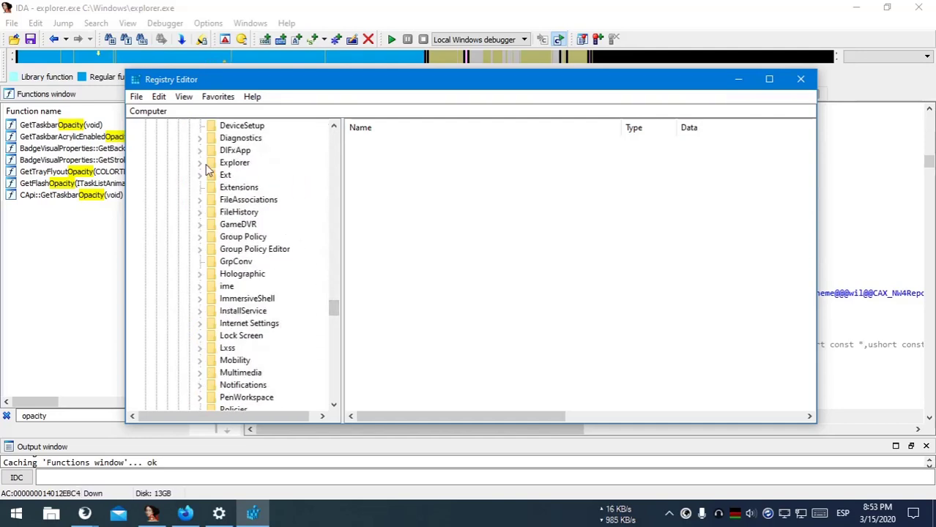
pyautogui.click(200, 163)
pyautogui.click(247, 150)
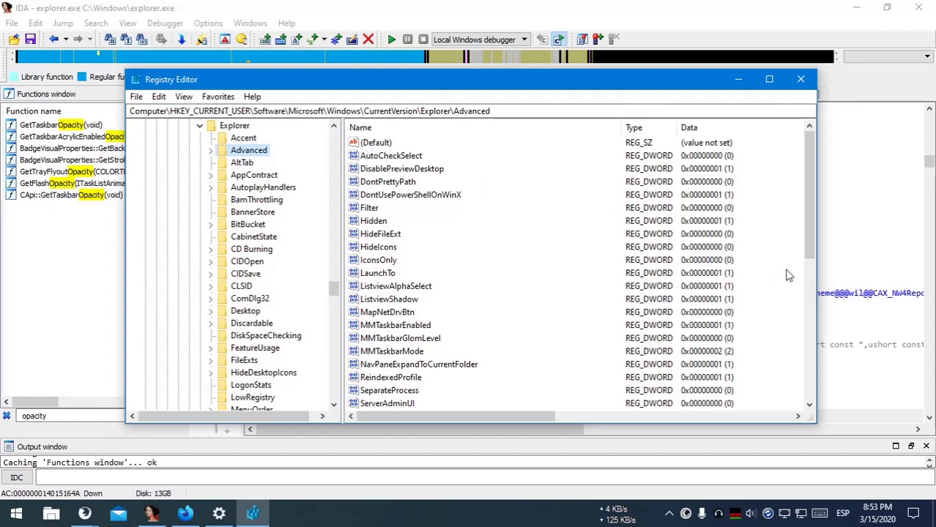
# Select the Advanced key path, then scroll the values list to TaskbarAnimations.
pyautogui.moveTo(512, 111); pyautogui.dragTo(204, 112)
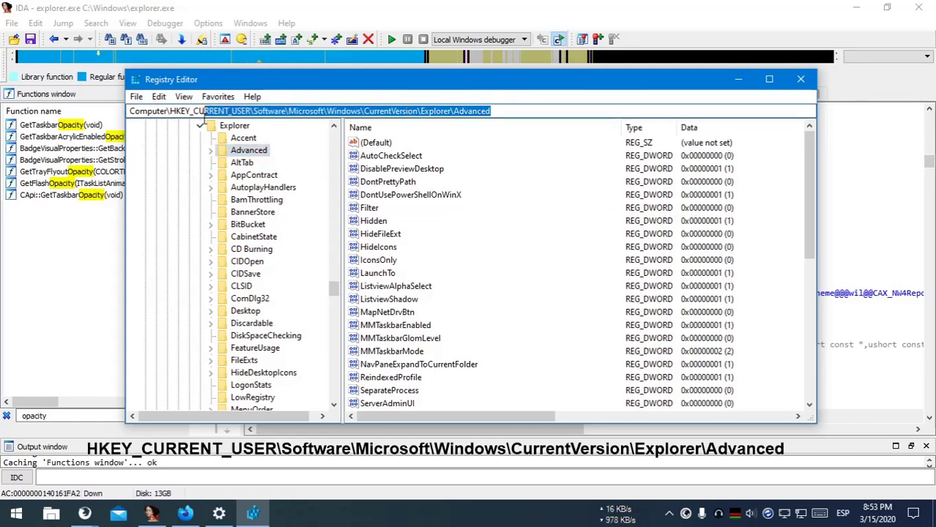
pyautogui.click(768, 242)
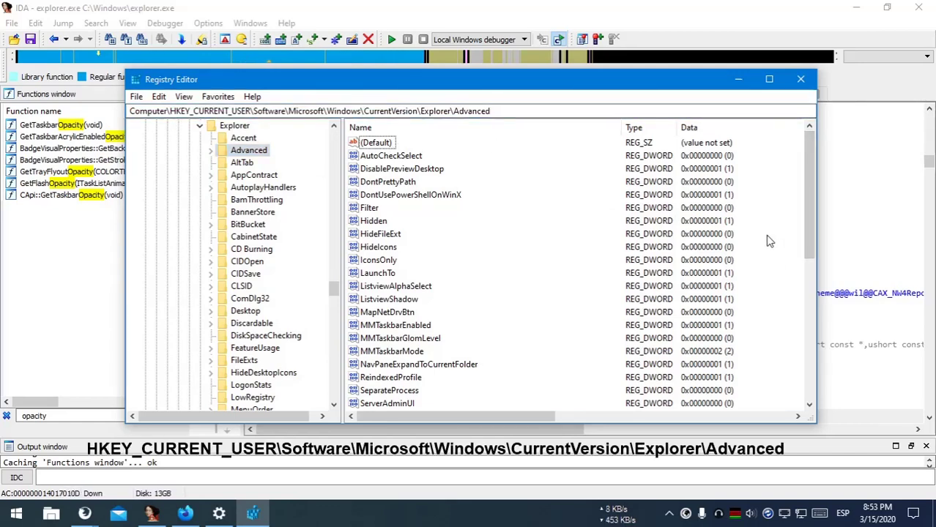
pyautogui.scroll(-6, 769, 242)
pyautogui.scroll(-3, 769, 242)
pyautogui.click(373, 300)
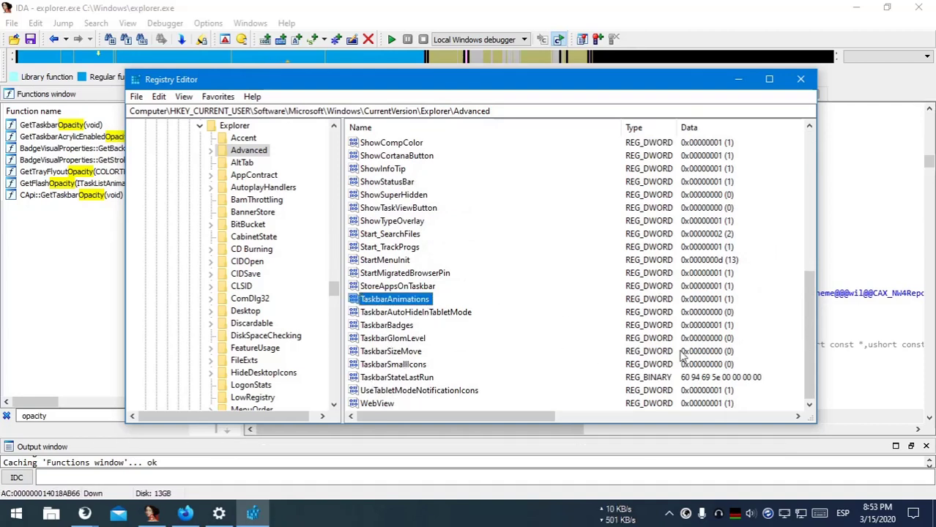
# Create a new DWORD (32-bit) value named TaskbarAcrylicOpacity in the Advanced key.
pyautogui.rightClick(779, 268)
pyautogui.moveTo(812, 272)
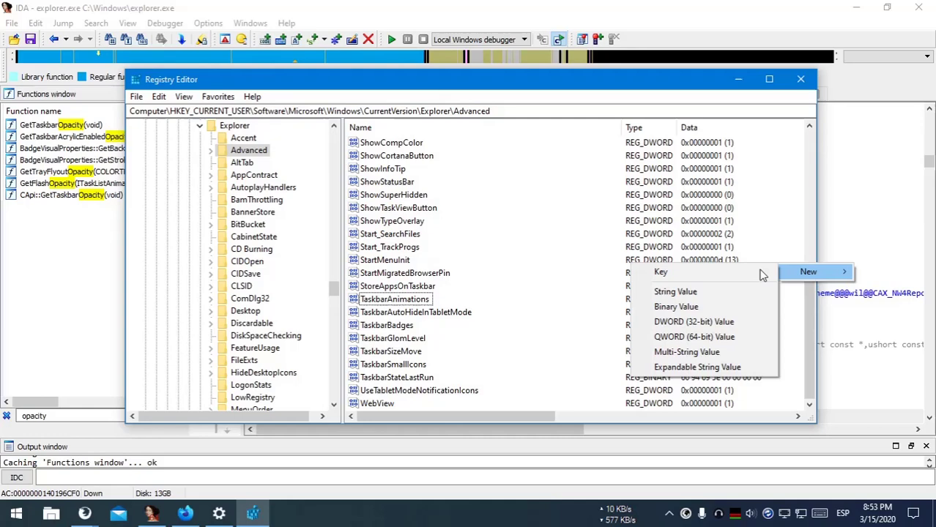
pyautogui.click(670, 322)
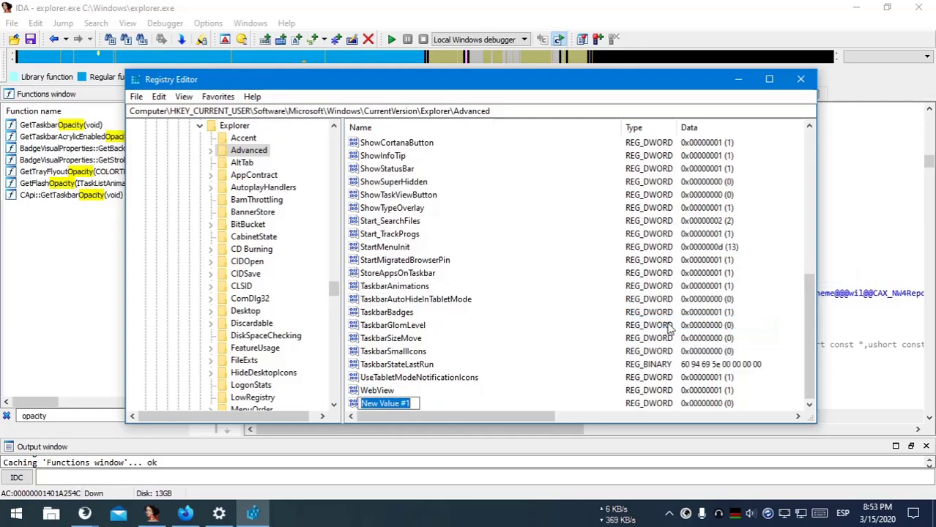
pyautogui.rightClick(407, 408)
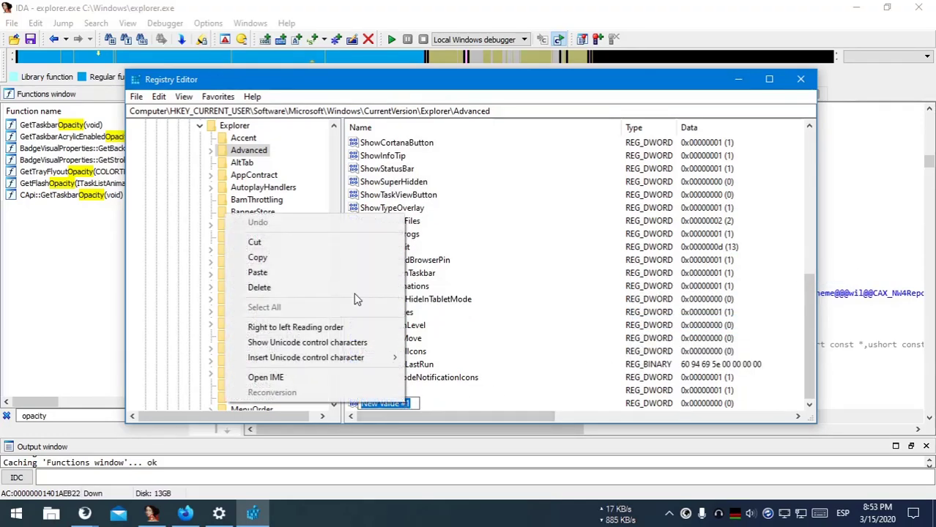
pyautogui.click(300, 272)
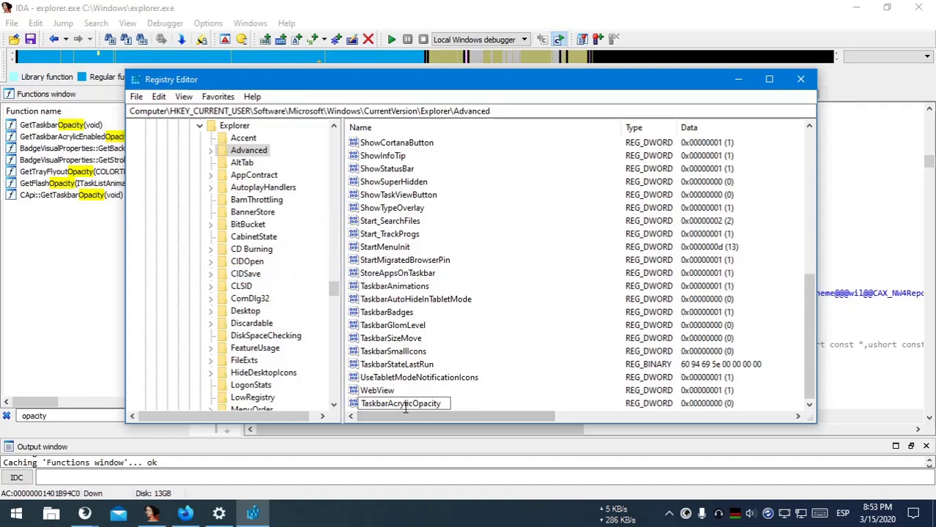
pyautogui.press('Return')
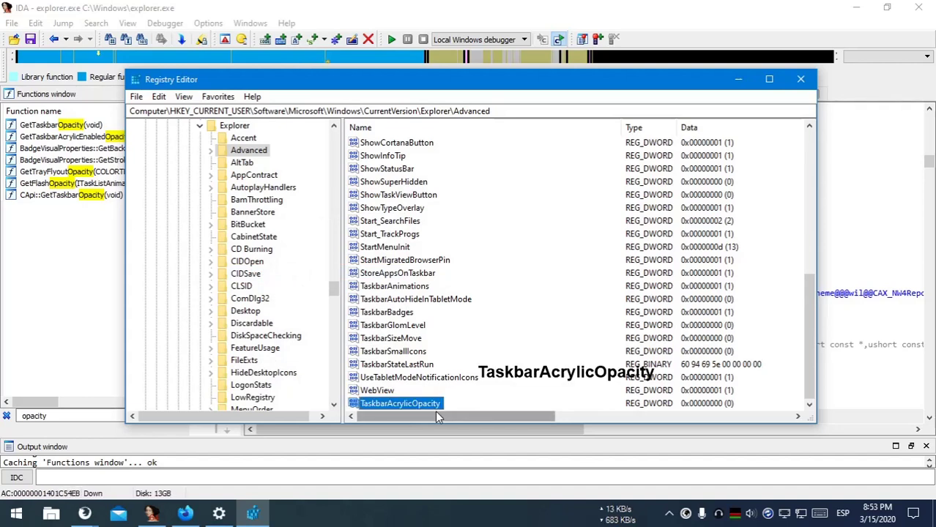
# Set TaskbarAcrylicOpacity's data to 255 in Decimal.
pyautogui.doubleClick(393, 404)
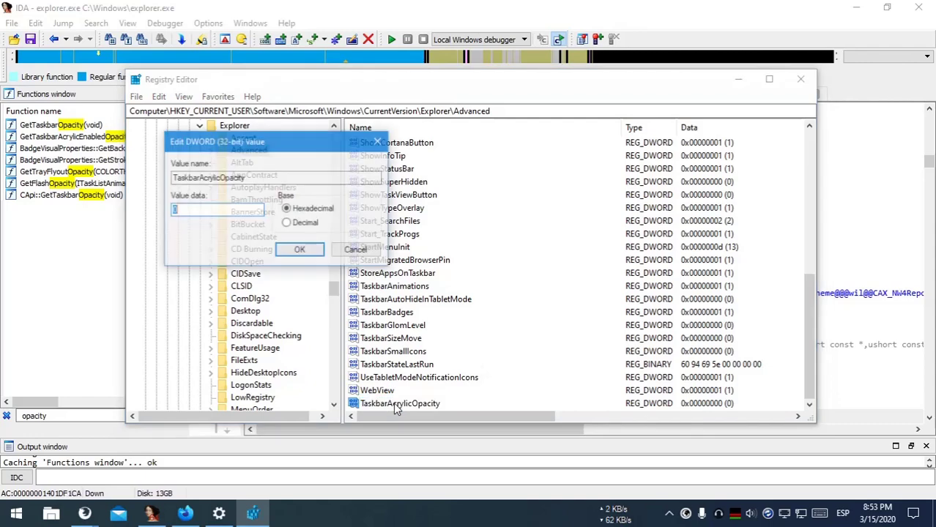
pyautogui.click(287, 223)
pyautogui.doubleClick(231, 213)
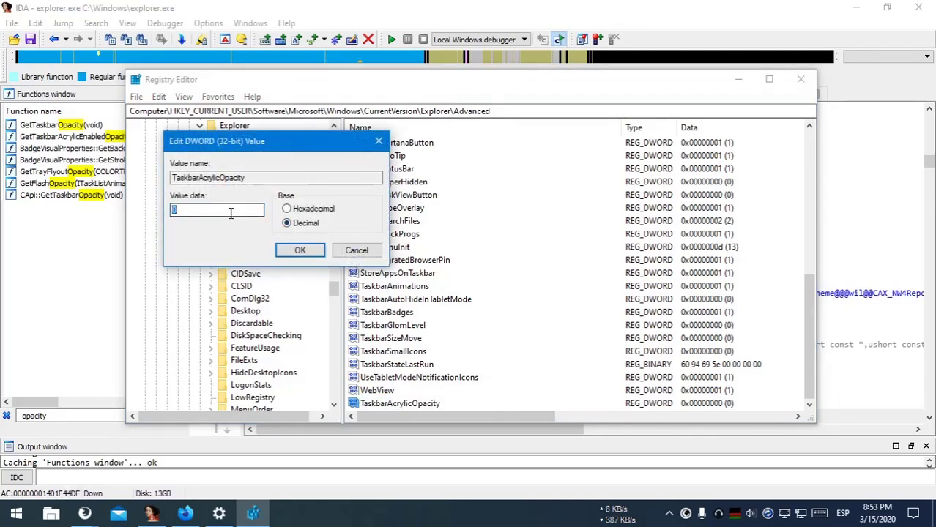
pyautogui.write('255')
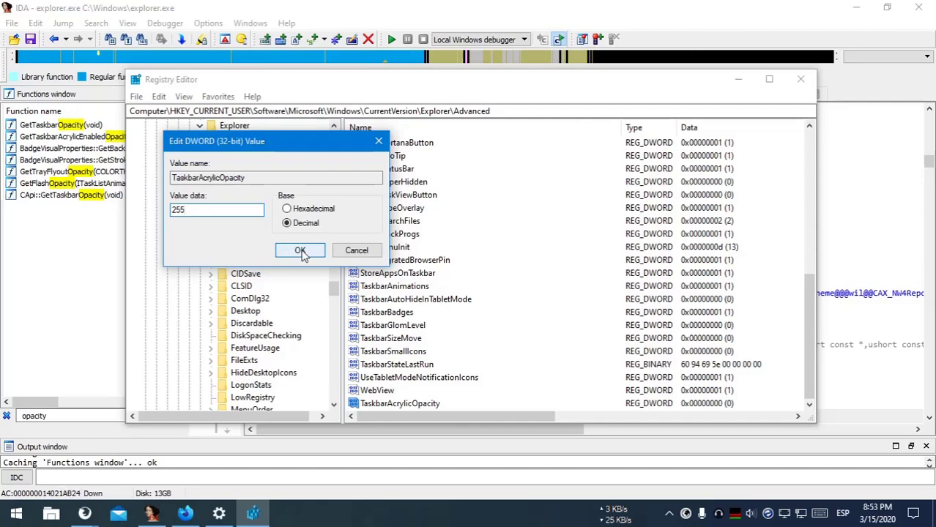
pyautogui.click(300, 250)
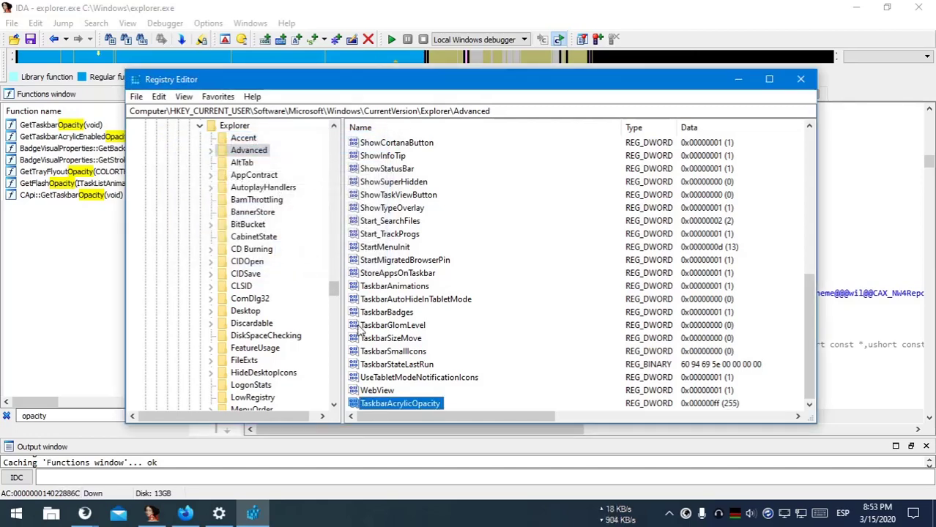
# Exit Explorer from the extended taskbar context menu so the new setting applies.
pyautogui.rightClick(307, 521)
pyautogui.click(298, 522)
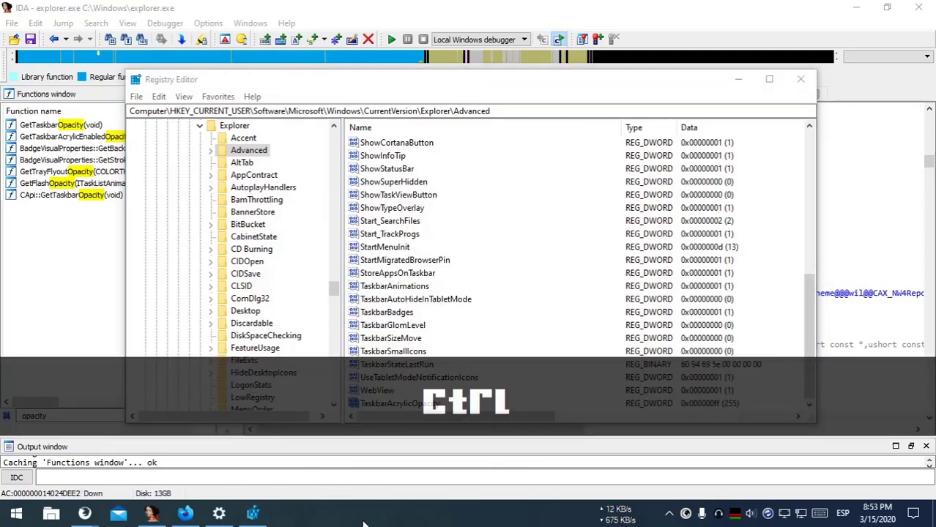
pyautogui.keyDown('ctrl'); pyautogui.keyDown('shift'); pyautogui.rightClick(353, 519); pyautogui.keyUp('shift'); pyautogui.keyUp('ctrl')
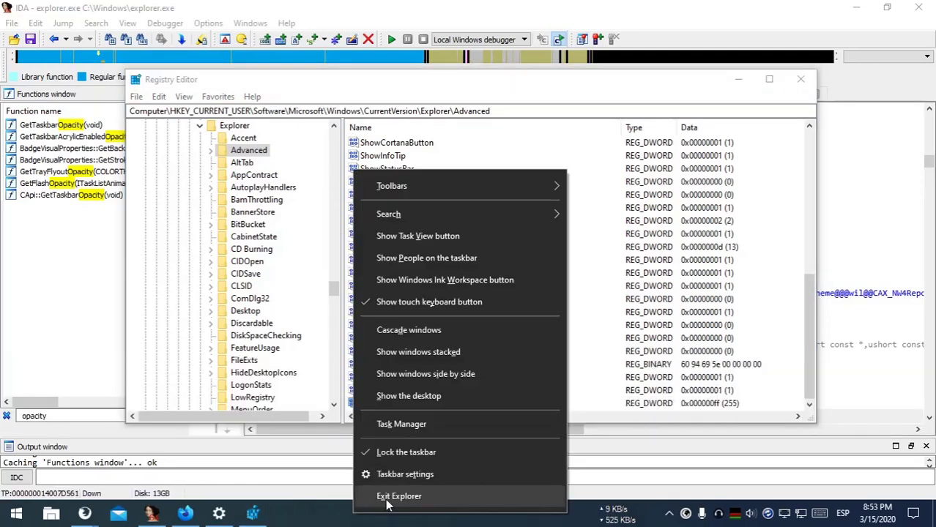
pyautogui.click(387, 501)
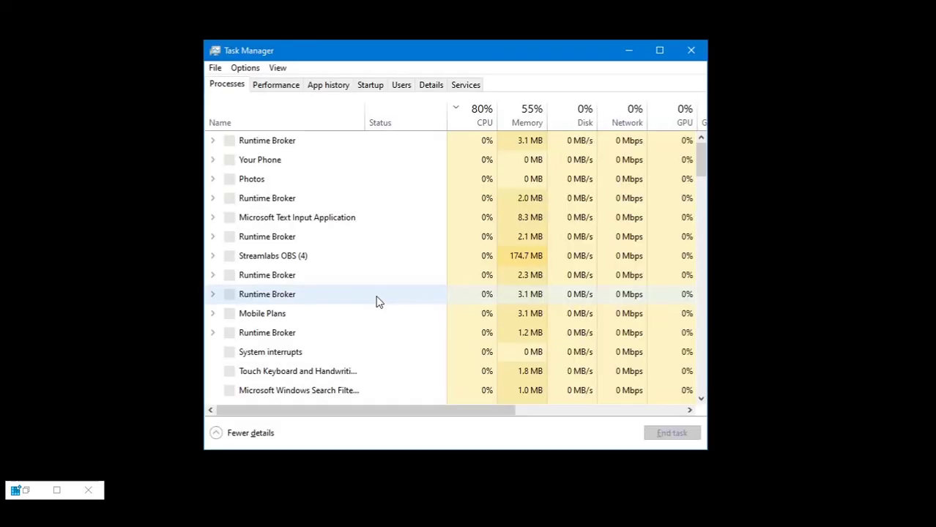
# Run 'explorer' as a new task from Task Manager's File menu.
pyautogui.click(215, 68)
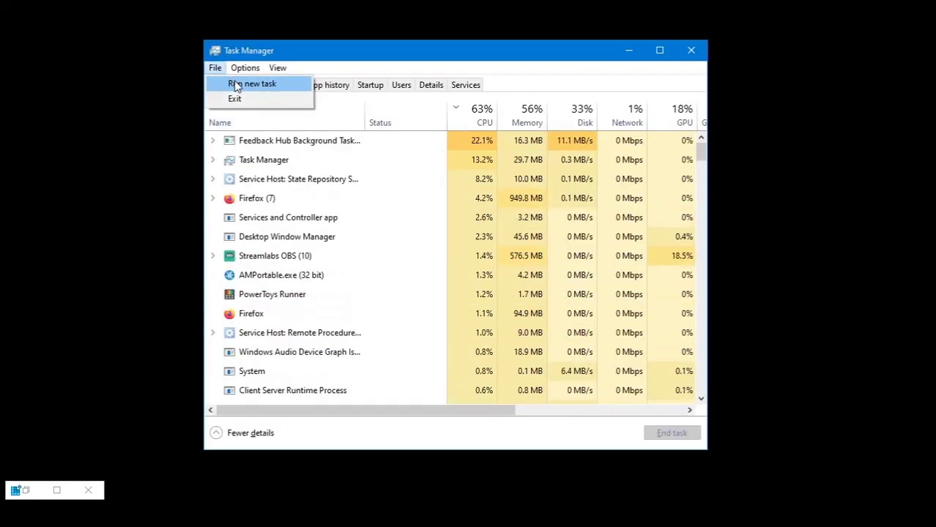
pyautogui.click(235, 84)
pyautogui.write('e')
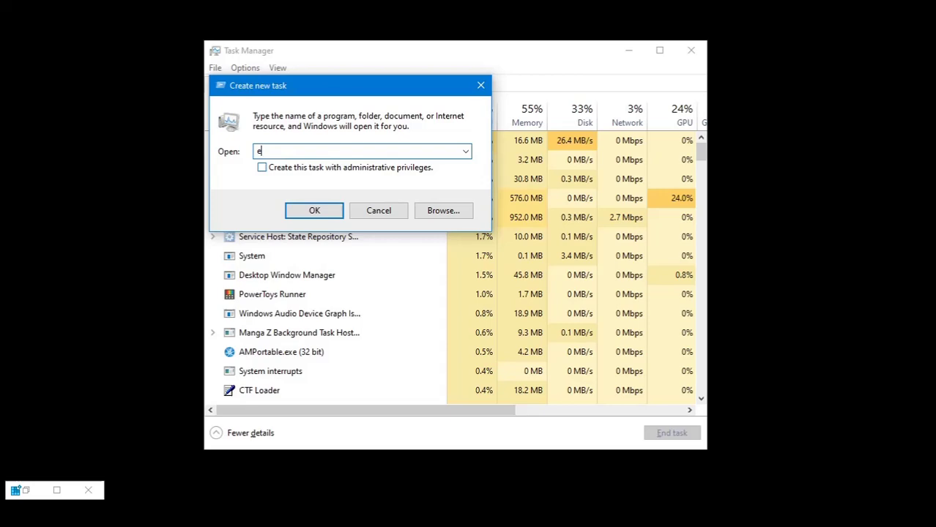
pyautogui.write('xplorer')
pyautogui.press('Return')
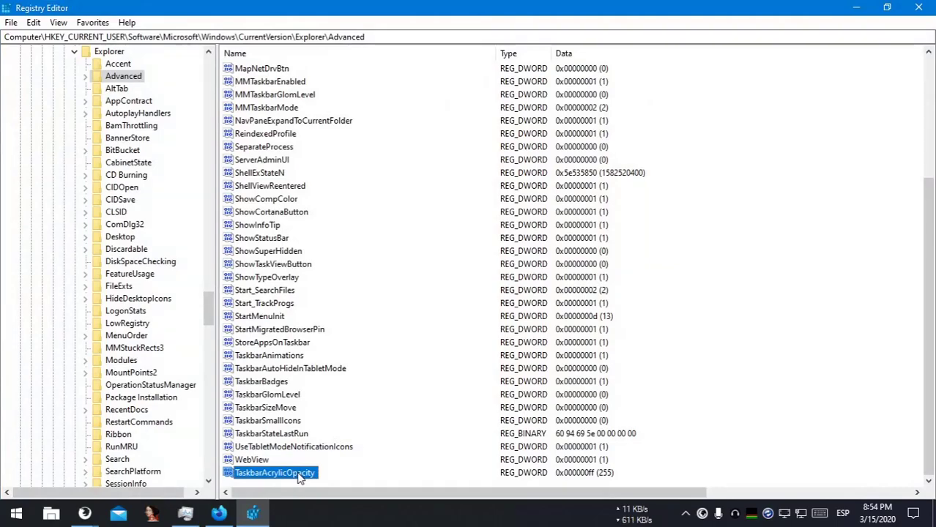
# Change TaskbarAcrylicOpacity from 255 to 0 and minimize Registry Editor to view the taskbar.
pyautogui.press('super+d')
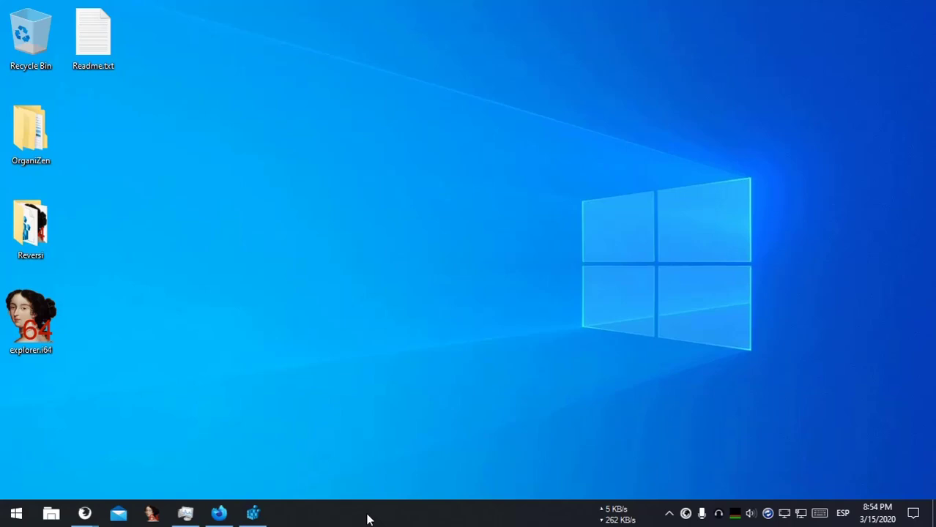
pyautogui.click(254, 515)
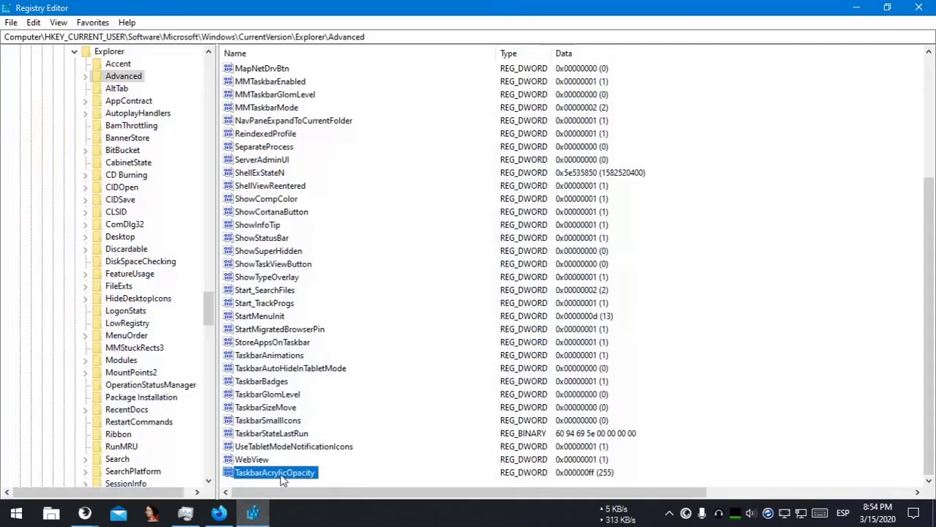
pyautogui.doubleClick(282, 475)
pyautogui.write('0')
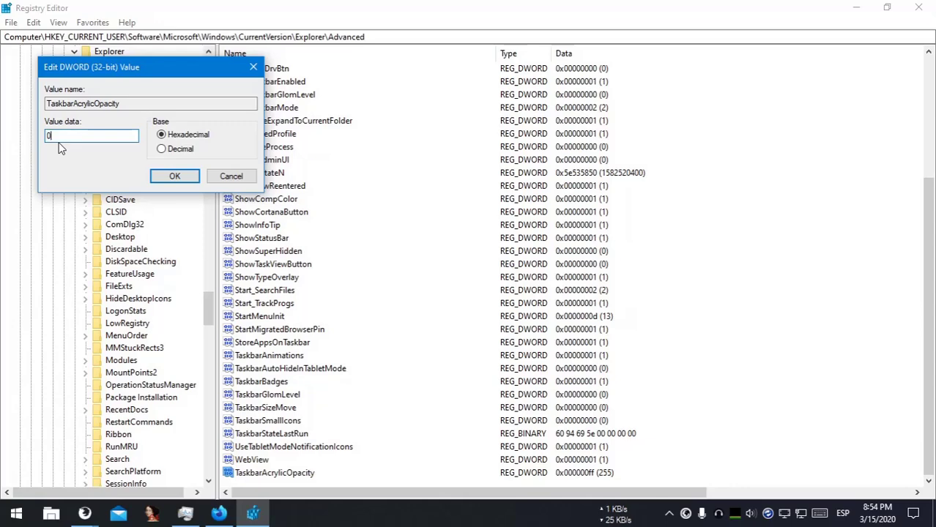
pyautogui.click(174, 176)
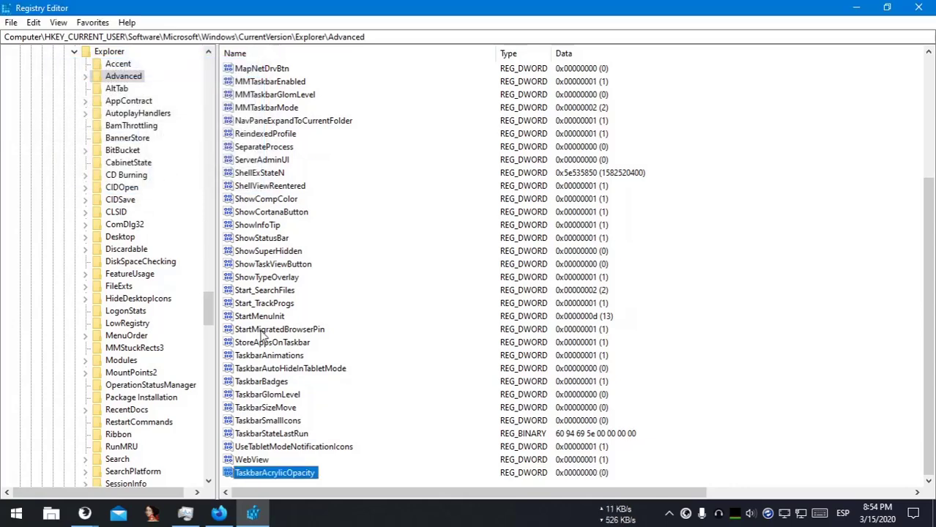
pyautogui.click(255, 515)
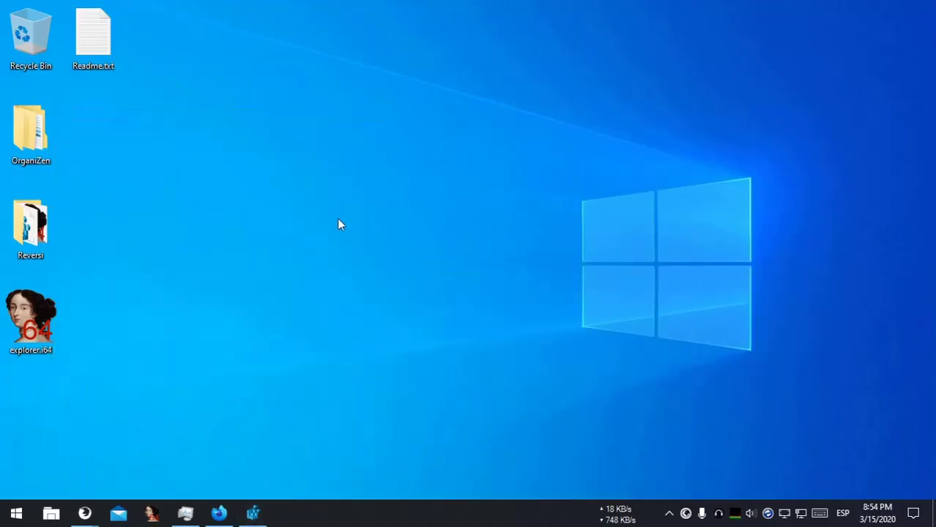
pyautogui.click(263, 515)
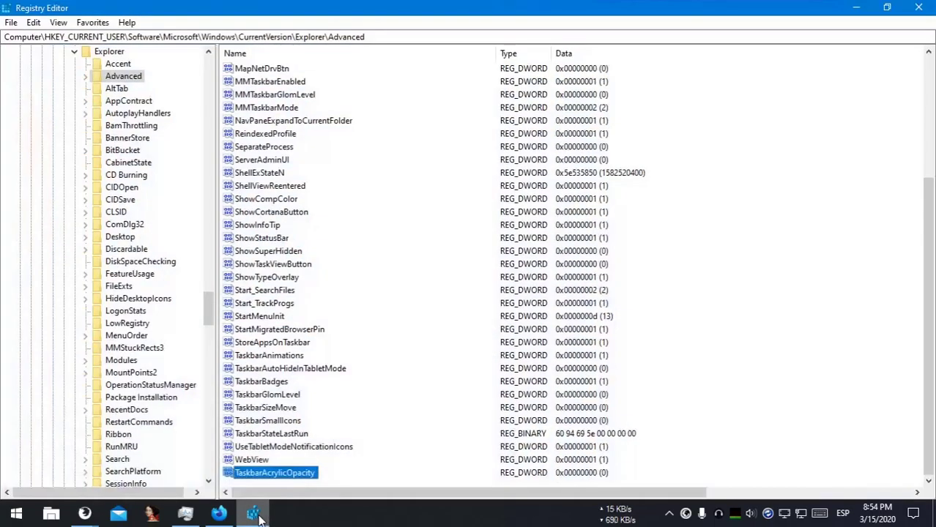
pyautogui.click(259, 516)
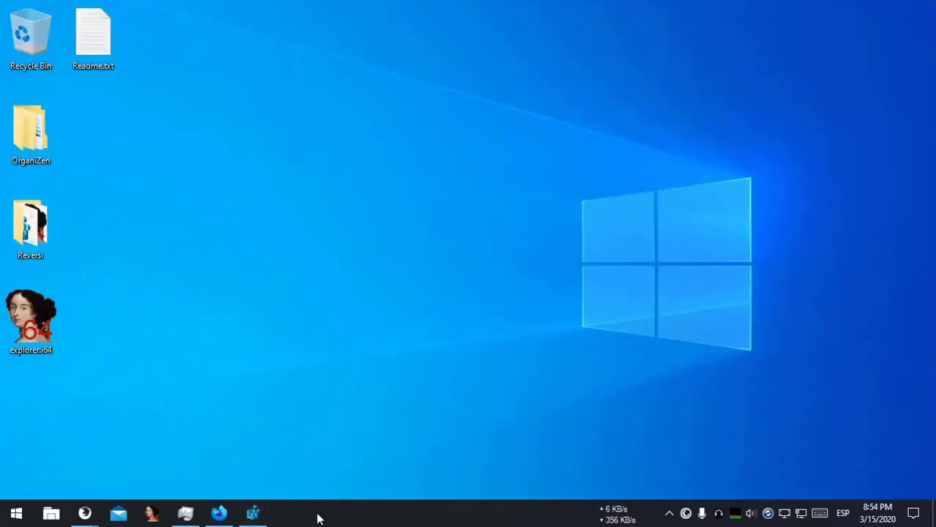
# Restart the Windows Explorer process from Task Manager.
pyautogui.click(185, 515)
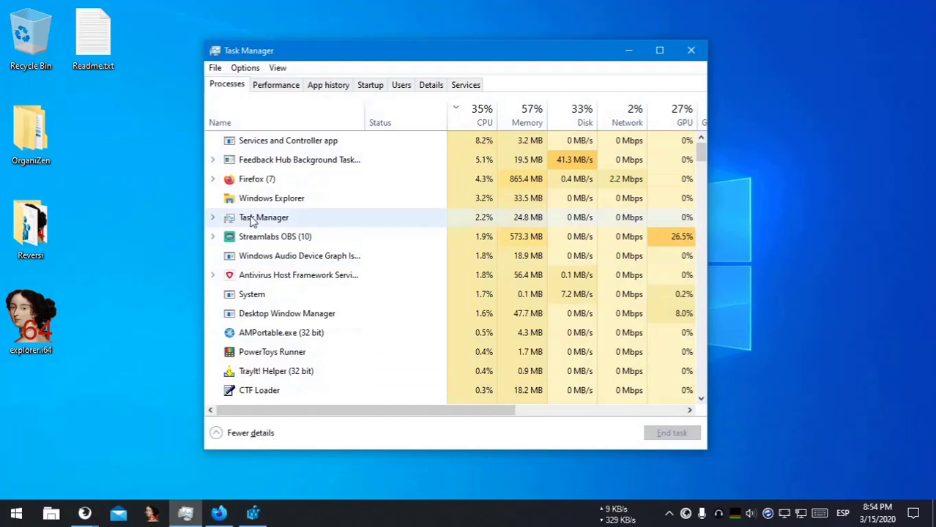
pyautogui.click(253, 204)
pyautogui.rightClick(267, 220)
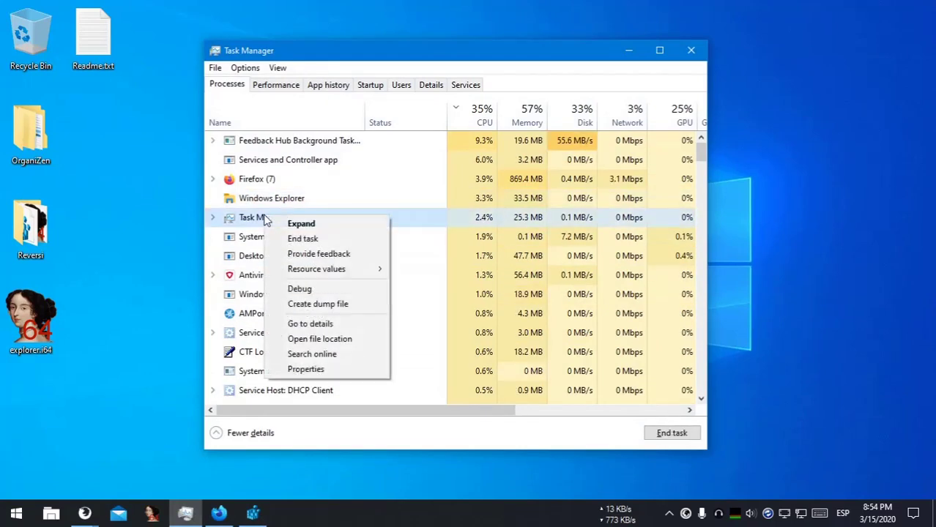
pyautogui.click(265, 199)
pyautogui.rightClick(268, 198)
pyautogui.rightClick(272, 181)
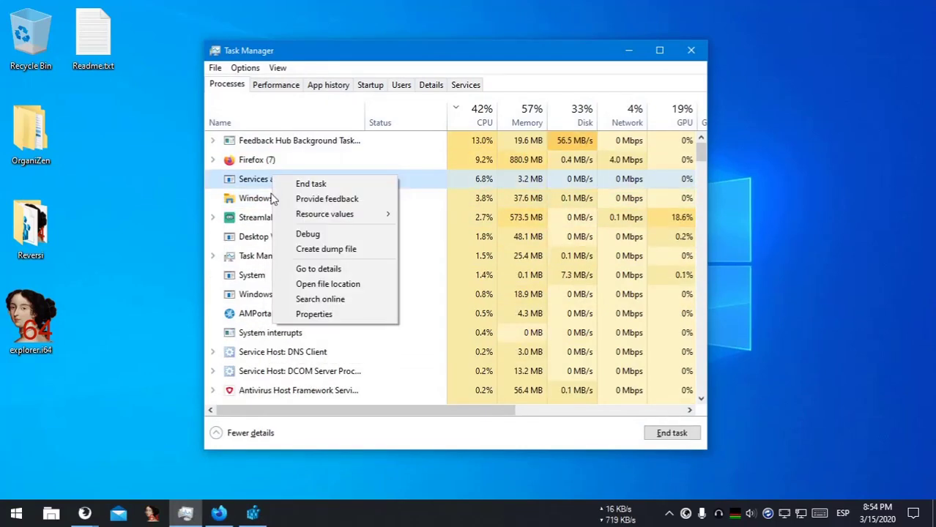
pyautogui.click(265, 199)
pyautogui.rightClick(262, 202)
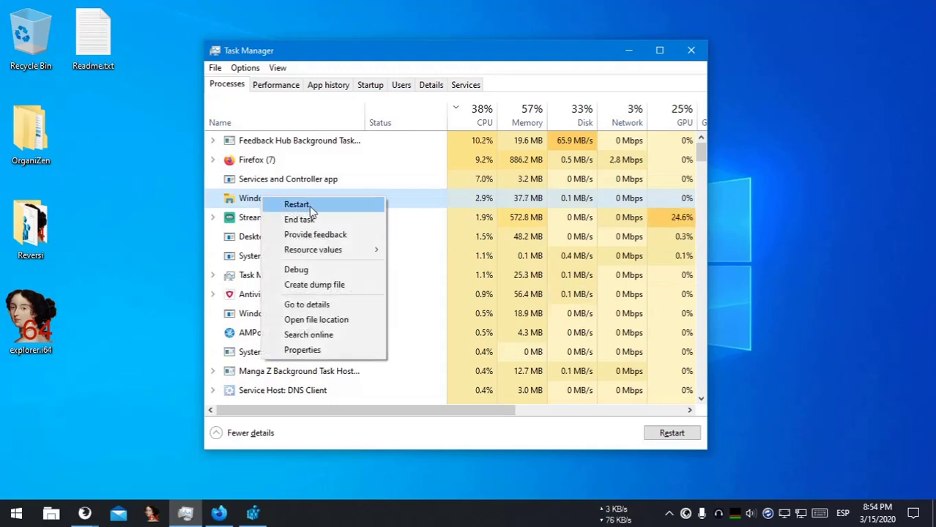
pyautogui.click(310, 207)
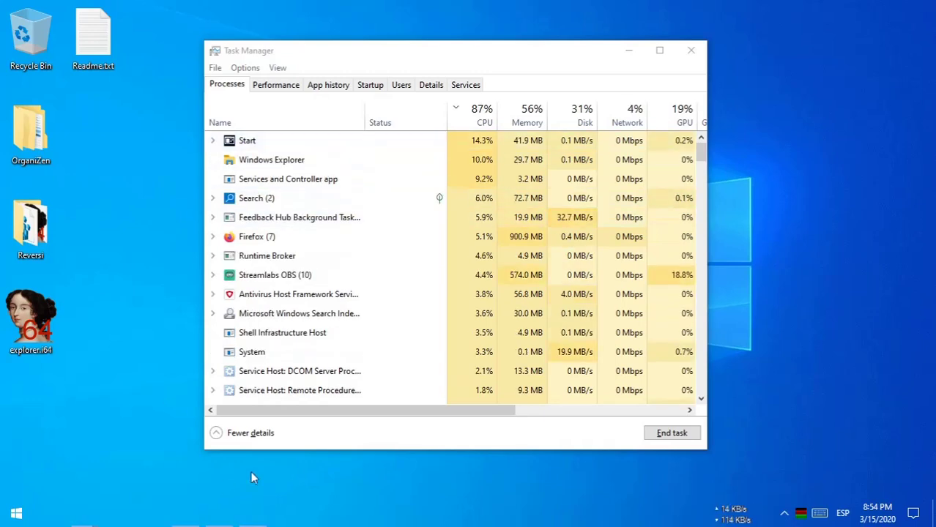
# Unlock the taskbar, move it to the top and back to the bottom, then relock it.
pyautogui.moveTo(374, 57)
pyautogui.mouseDown()
pyautogui.moveTo(306, 99)
pyautogui.moveTo(368, 128)
pyautogui.mouseUp()
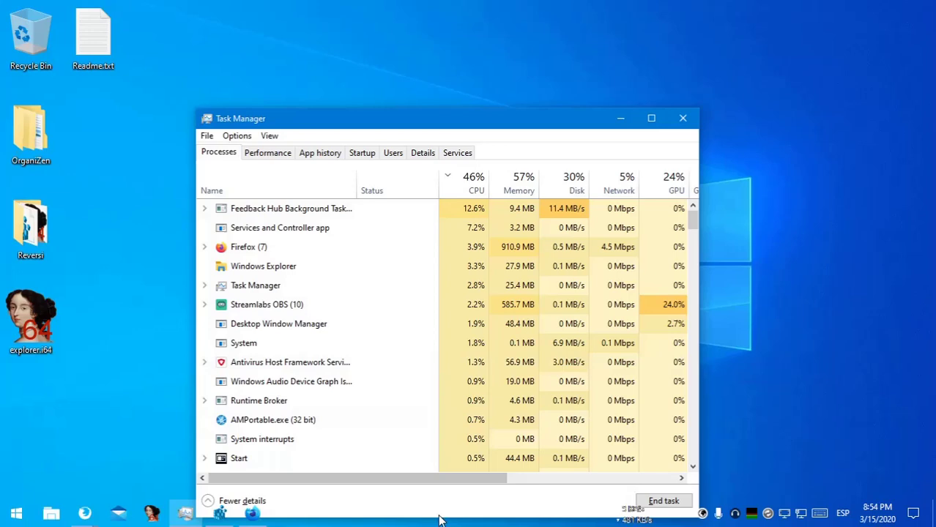
pyautogui.rightClick(444, 518)
pyautogui.click(463, 479)
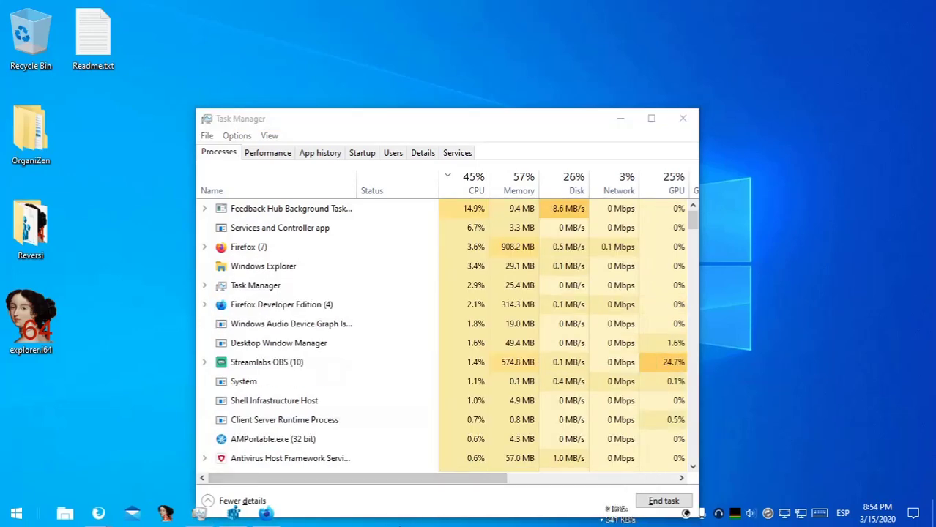
pyautogui.moveTo(434, 513); pyautogui.dragTo(403, 74)
pyautogui.moveTo(371, 8)
pyautogui.mouseDown()
pyautogui.moveTo(392, 522)
pyautogui.moveTo(904, 216)
pyautogui.moveTo(393, 521)
pyautogui.mouseUp()
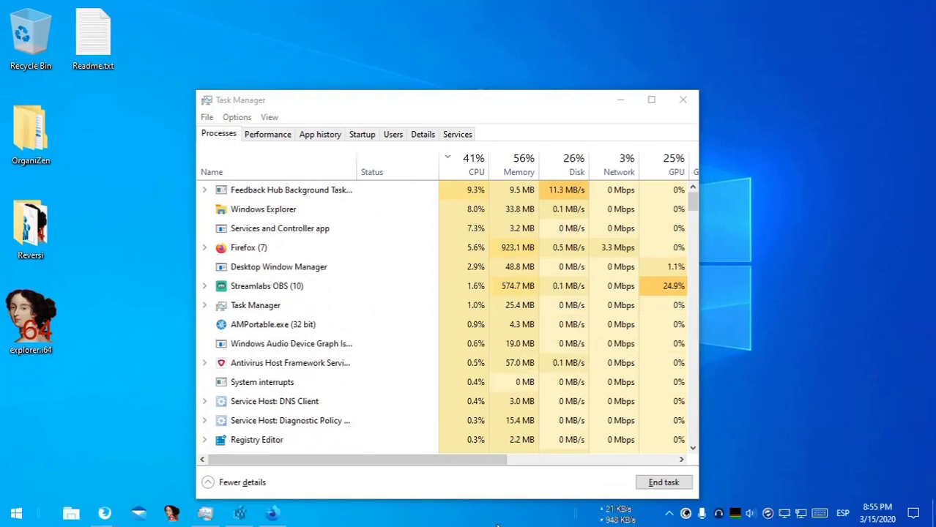
pyautogui.rightClick(401, 520)
pyautogui.click(428, 480)
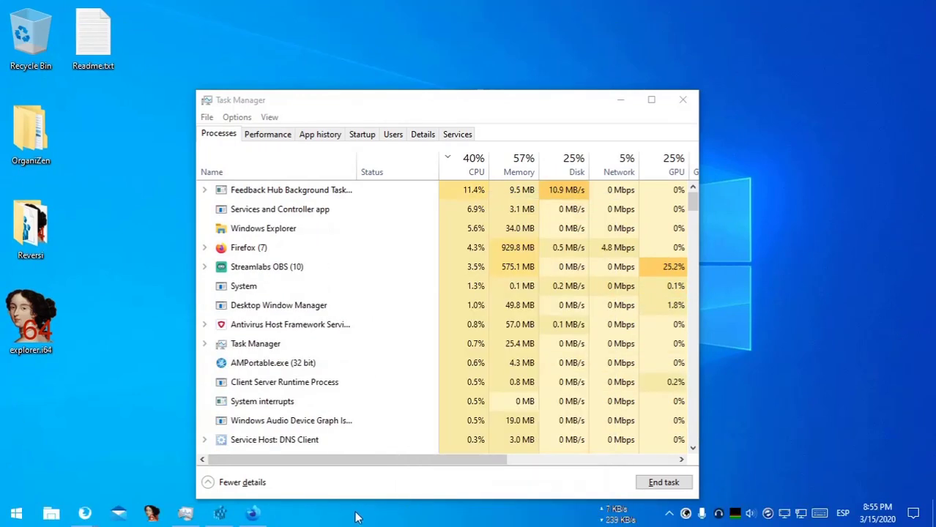
# Switch Windows to Light mode on the Colors settings page.
pyautogui.rightClick(316, 520)
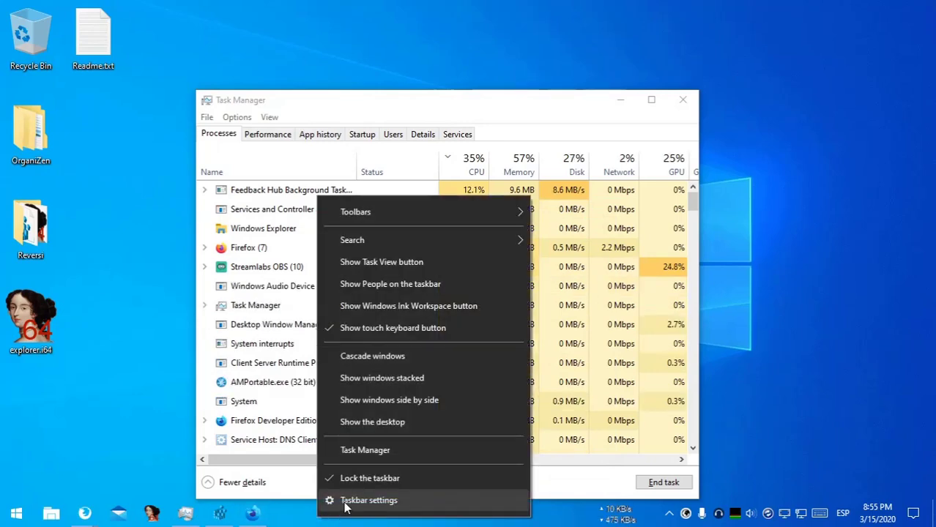
pyautogui.click(352, 499)
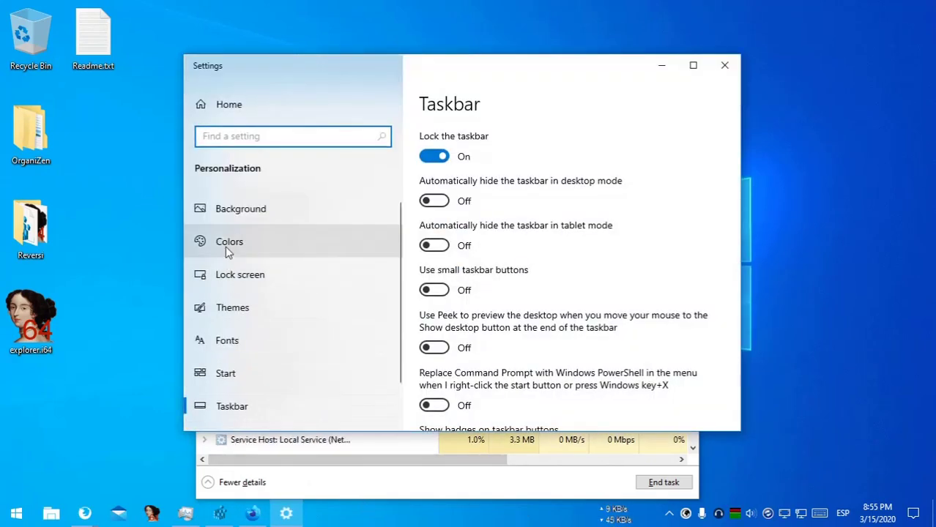
pyautogui.click(228, 249)
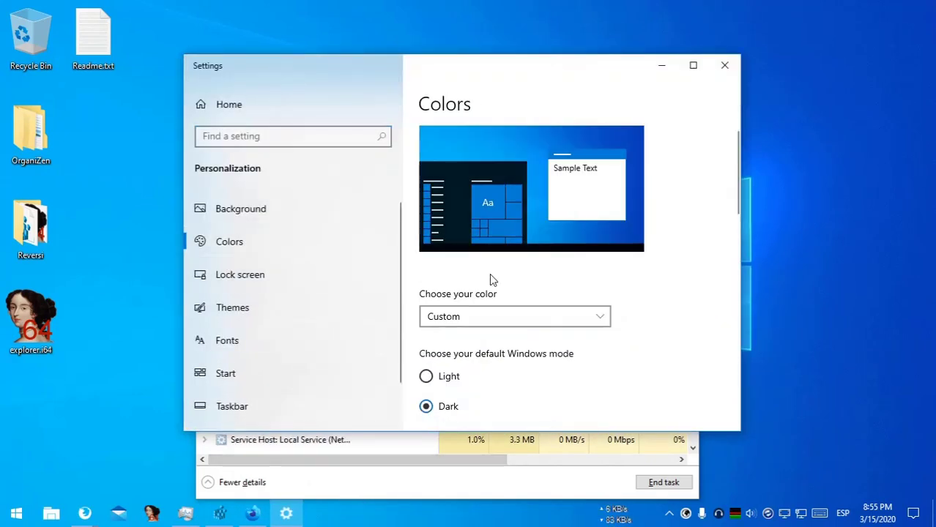
pyautogui.click(426, 377)
# Switch Windows back to Dark mode and bring Task Manager to the front.
pyautogui.click(285, 515)
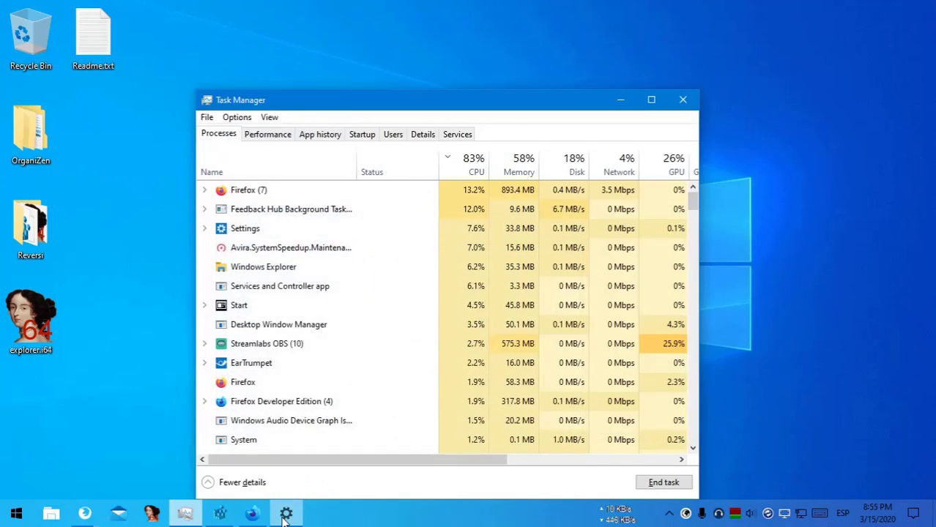
pyautogui.moveTo(406, 103)
pyautogui.mouseDown()
pyautogui.moveTo(393, 161)
pyautogui.moveTo(415, 86)
pyautogui.moveTo(415, 132)
pyautogui.moveTo(416, 92)
pyautogui.moveTo(474, 143)
pyautogui.moveTo(460, 82)
pyautogui.mouseUp()
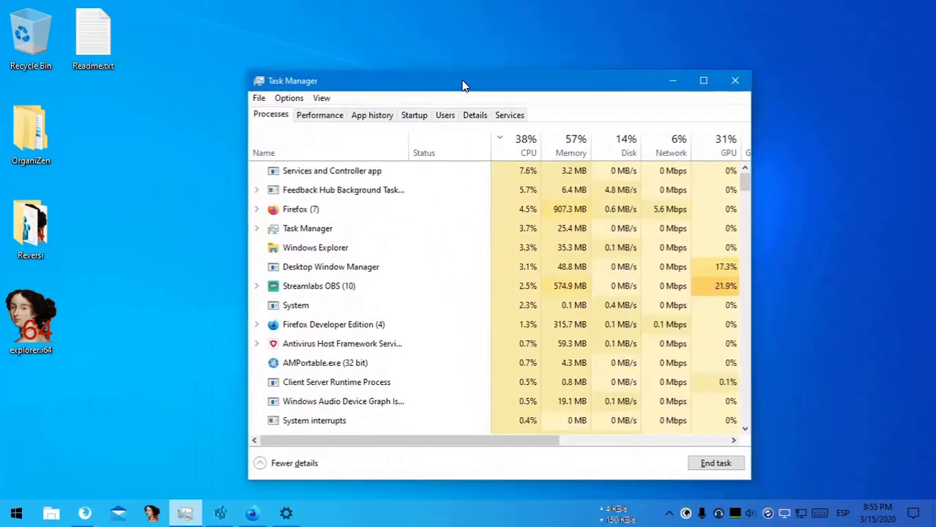
pyautogui.click(286, 513)
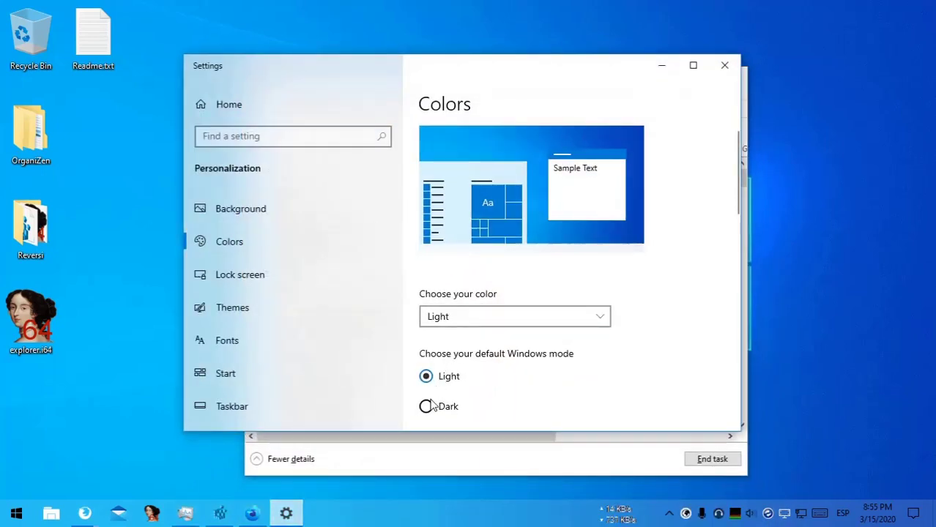
pyautogui.click(428, 407)
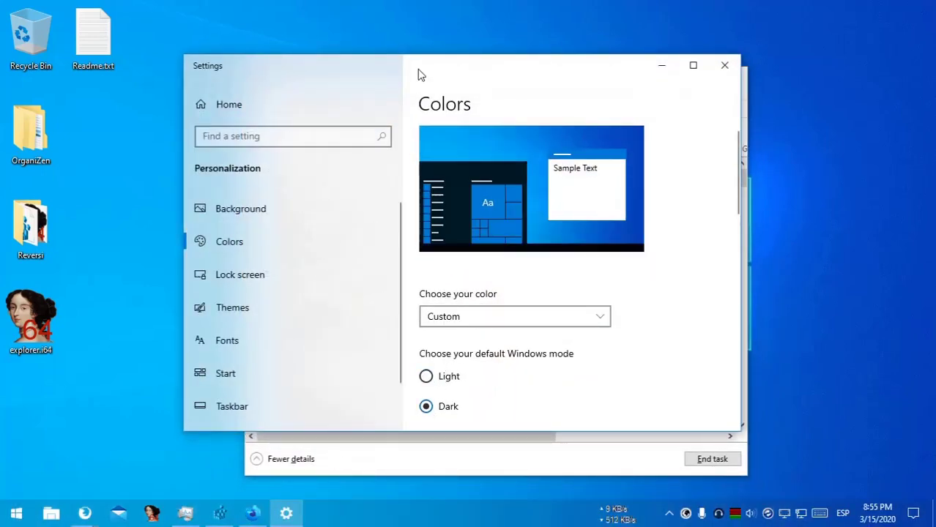
pyautogui.moveTo(422, 76)
pyautogui.mouseDown()
pyautogui.moveTo(401, 176)
pyautogui.moveTo(431, 86)
pyautogui.mouseUp()
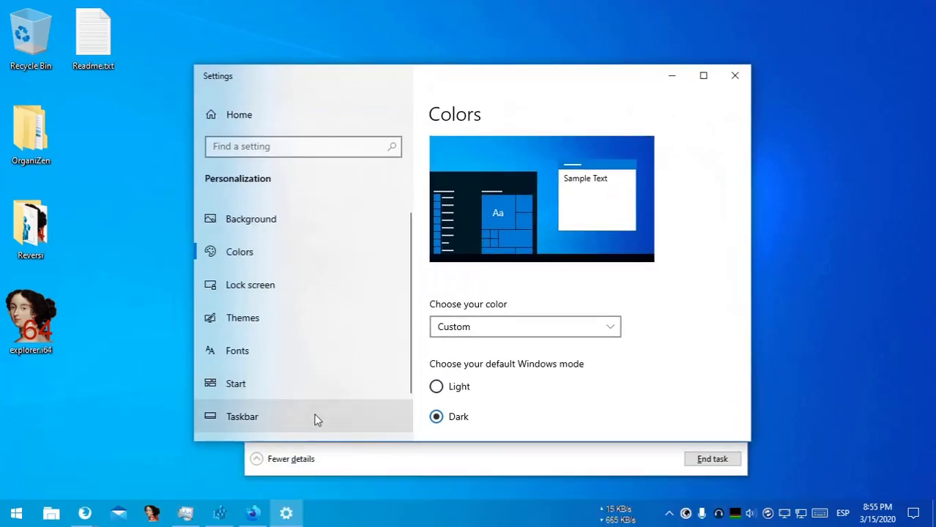
pyautogui.click(373, 448)
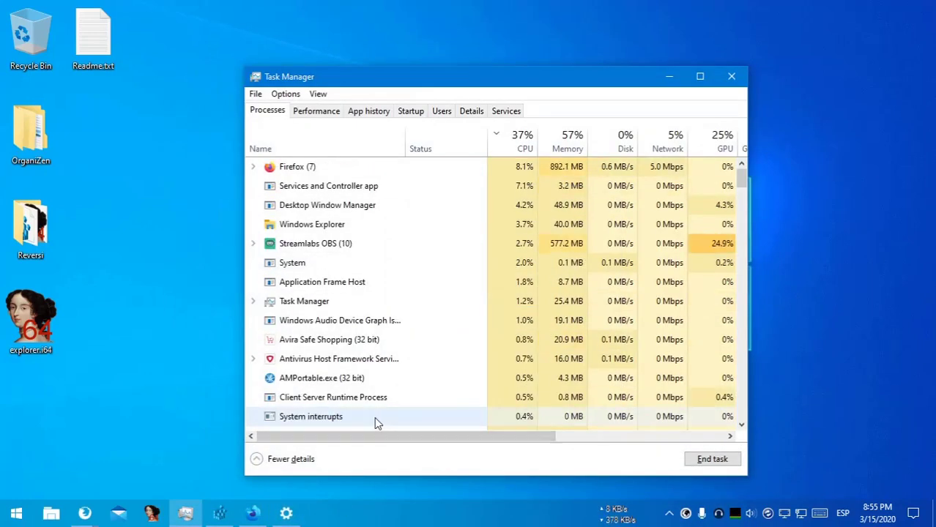
# Restart Windows Explorer once more and shift the Task Manager window left.
pyautogui.rightClick(307, 208)
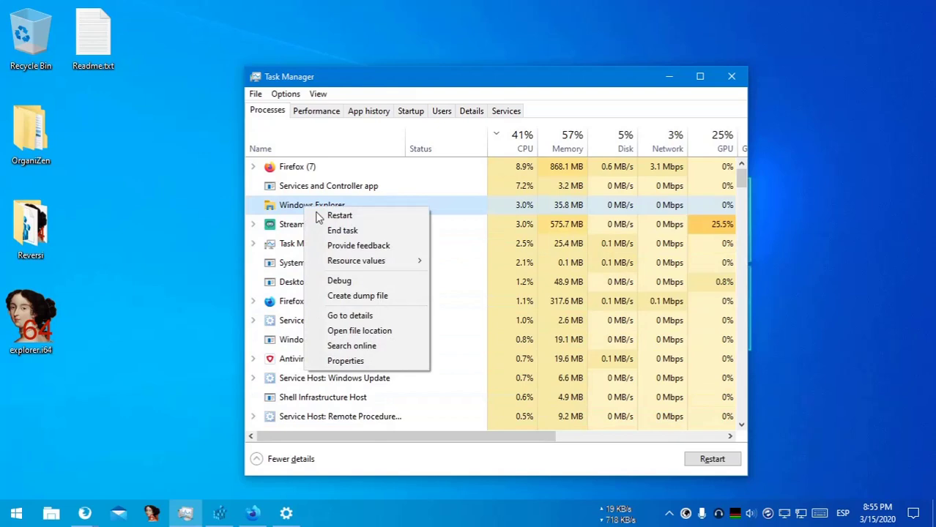
pyautogui.click(319, 218)
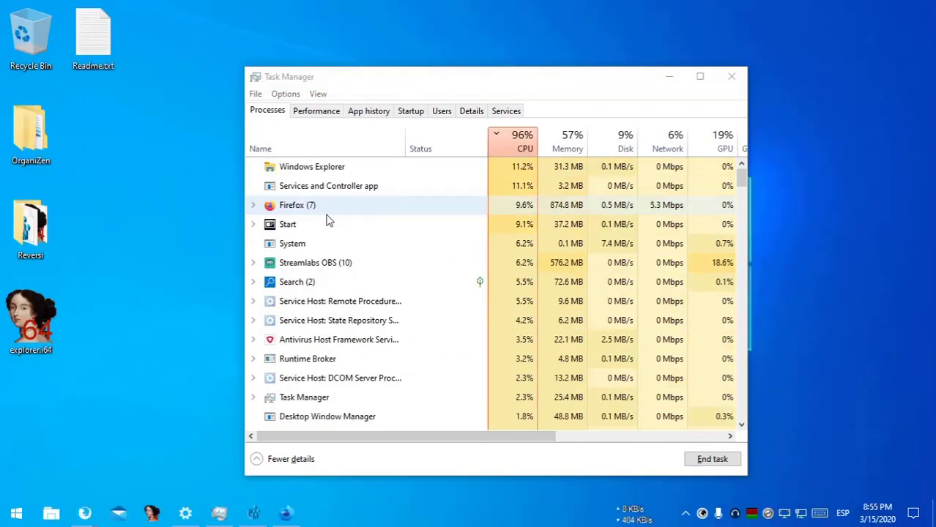
pyautogui.moveTo(425, 77); pyautogui.dragTo(393, 74)
# Check the taskbar and desktop context menus, then close Task Manager.
pyautogui.rightClick(388, 514)
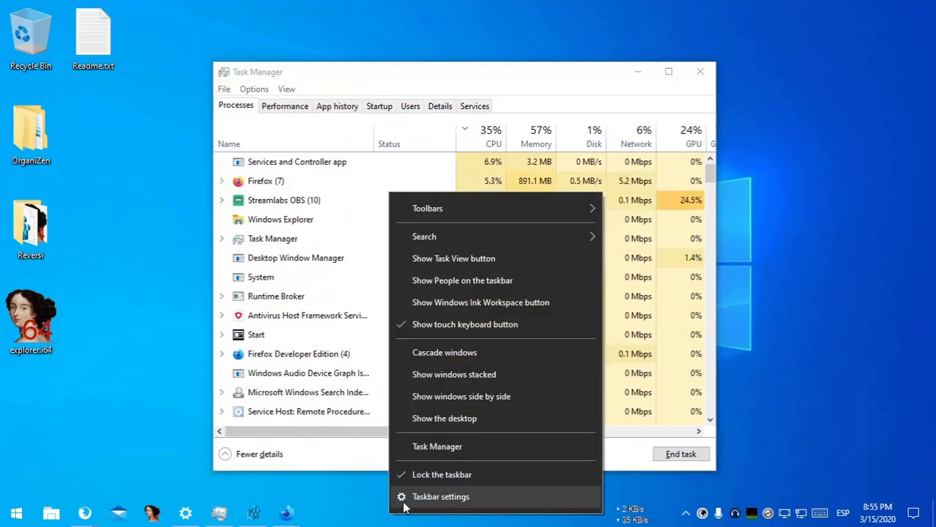
pyautogui.click(366, 522)
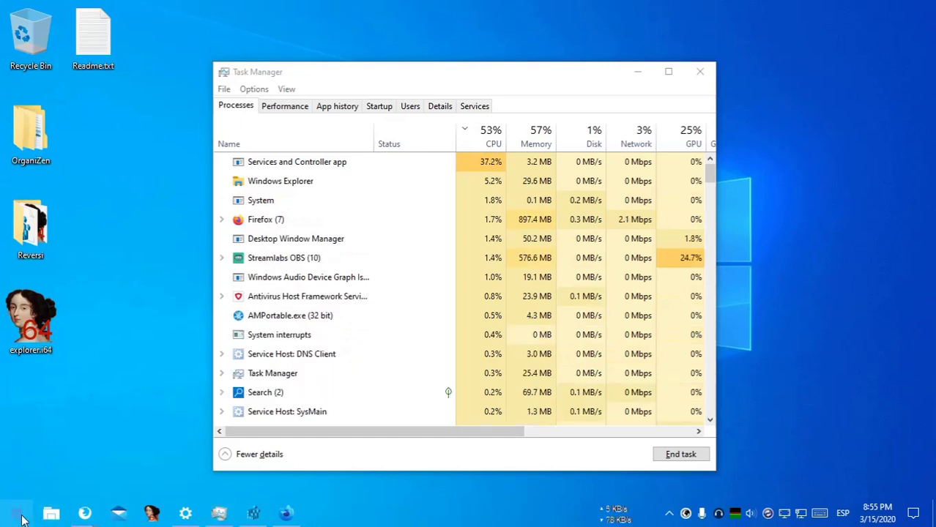
pyautogui.rightClick(162, 136)
pyautogui.click(164, 95)
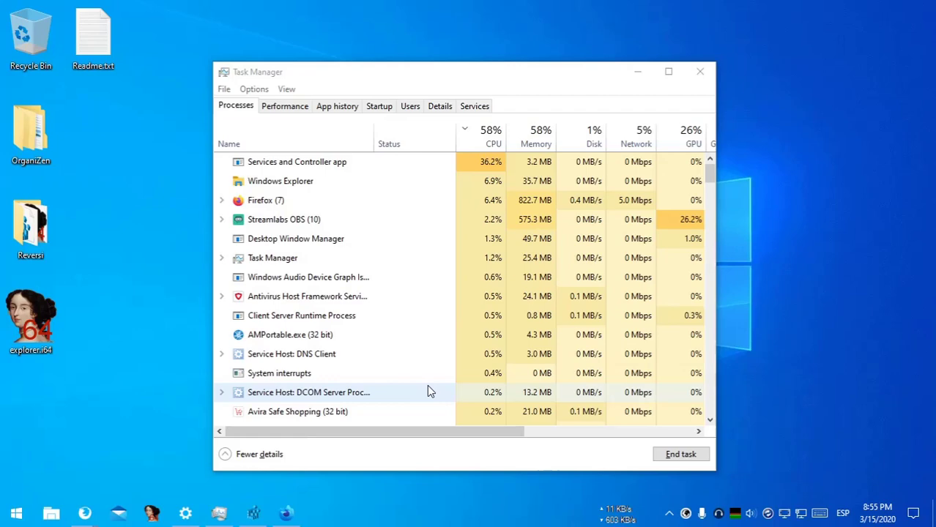
pyautogui.click(700, 71)
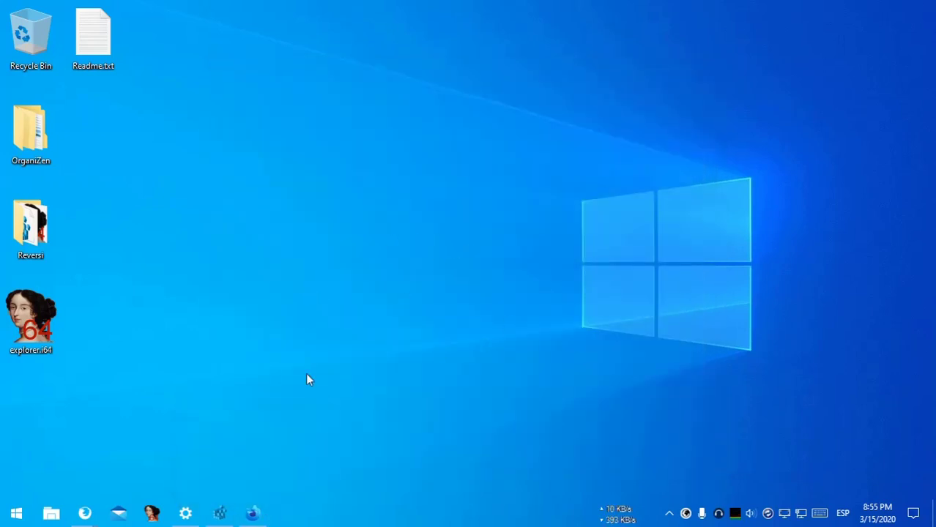
# Navigate Firefox to the author's gist.github.com profile page.
pyautogui.click(253, 515)
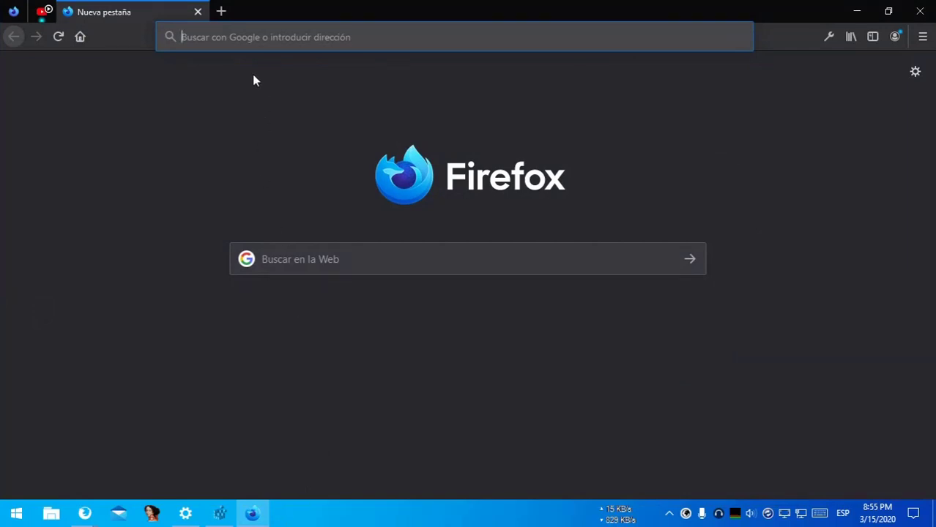
pyautogui.click(235, 44)
pyautogui.write('git')
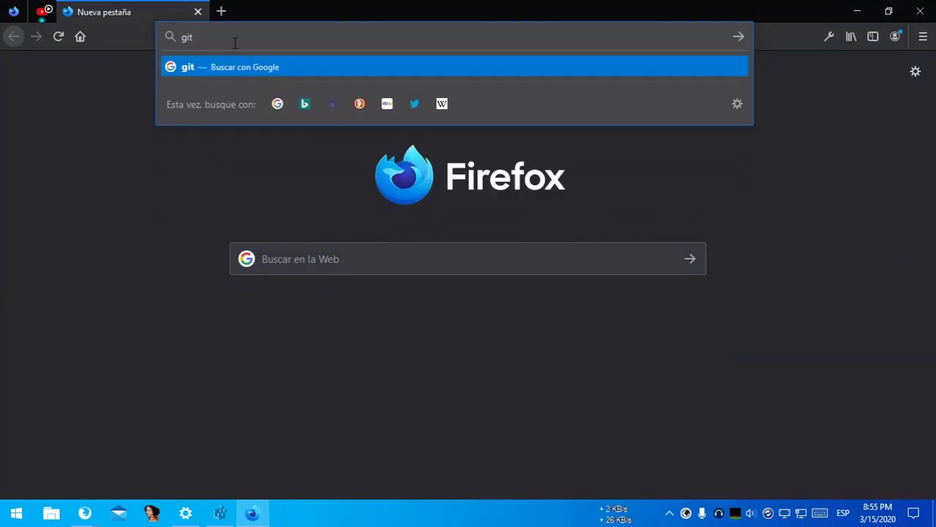
pyautogui.write('st.')
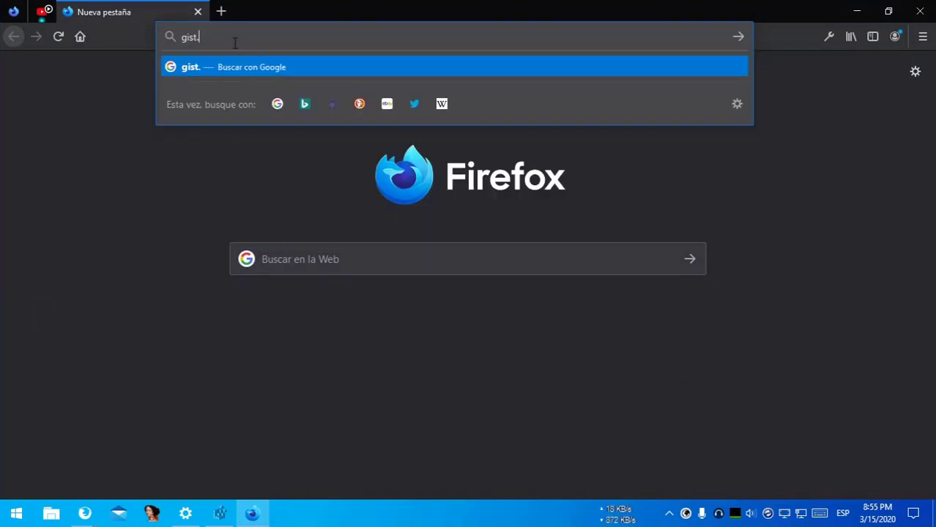
pyautogui.write('github.')
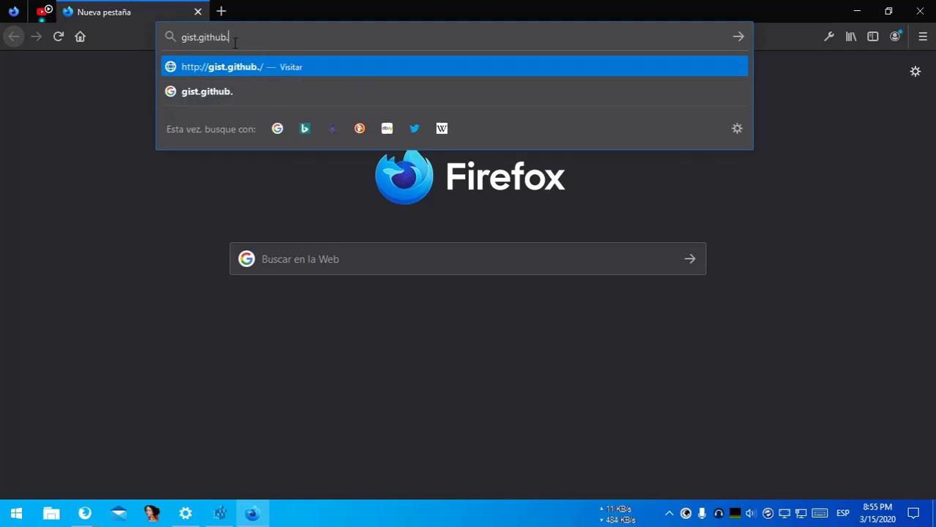
pyautogui.write('com/')
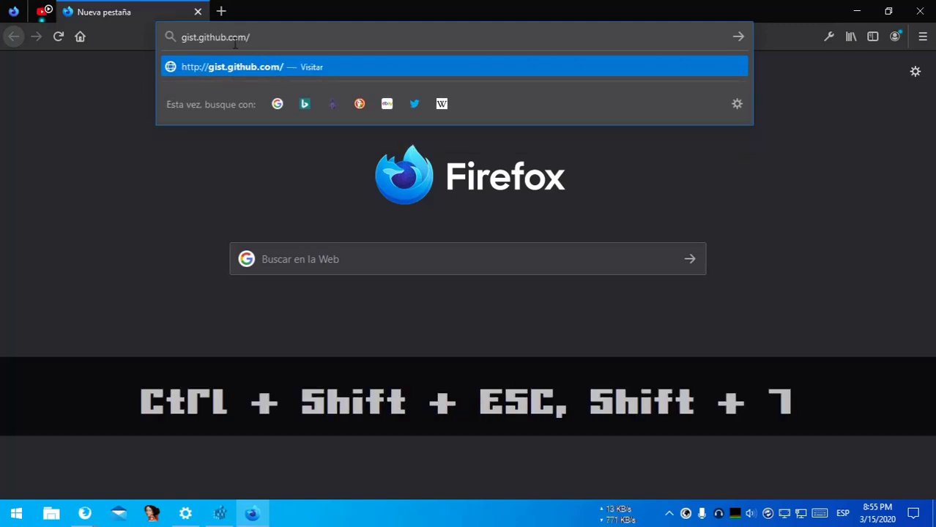
pyautogui.write('vhanla')
pyautogui.press('Return')
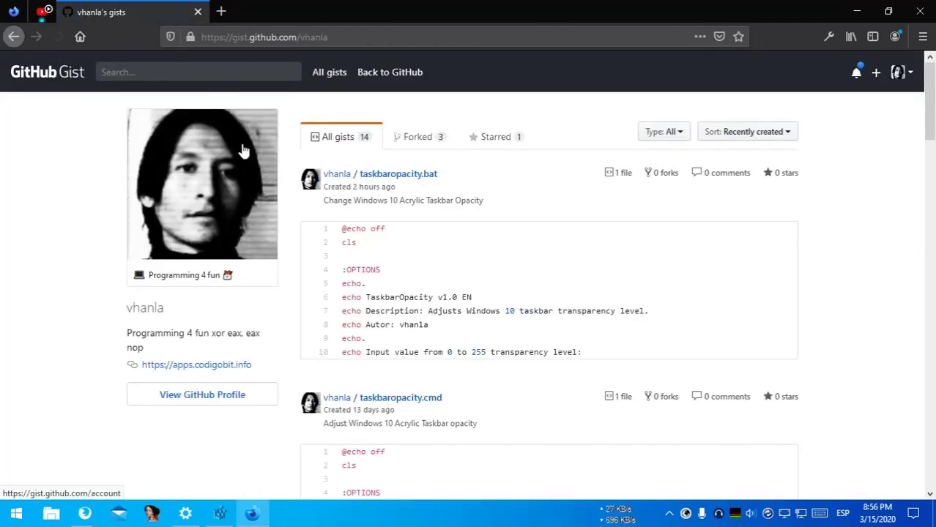
# Open the taskbaropacity.bat gist and save its Download ZIP archive to disk.
pyautogui.moveTo(323, 187); pyautogui.dragTo(362, 184)
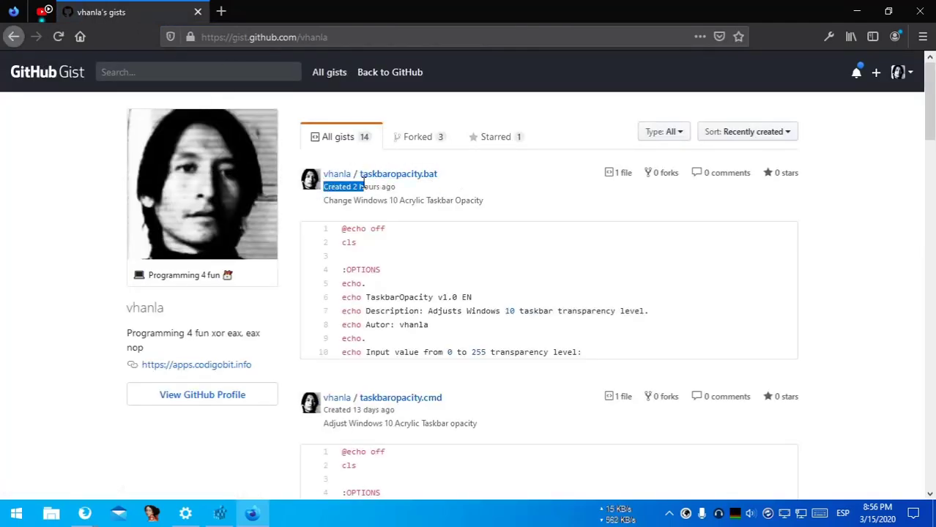
pyautogui.click(434, 194)
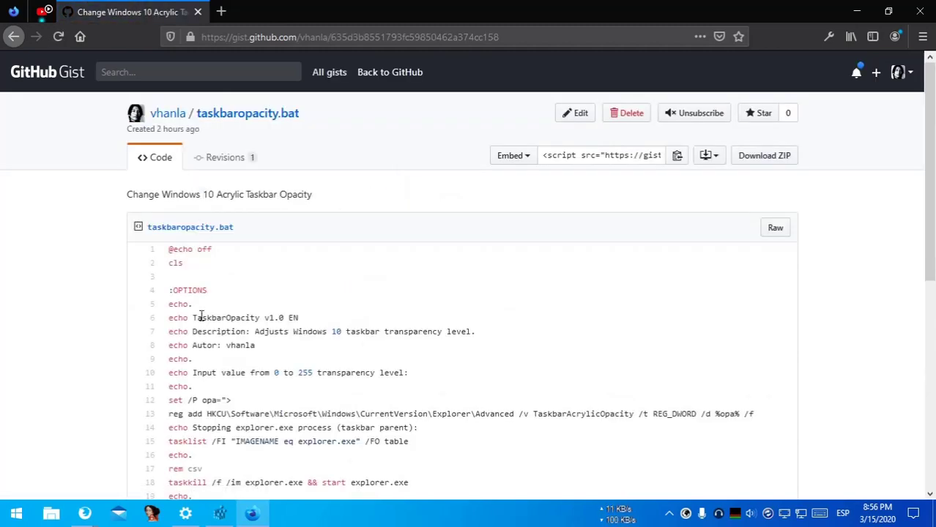
pyautogui.click(758, 160)
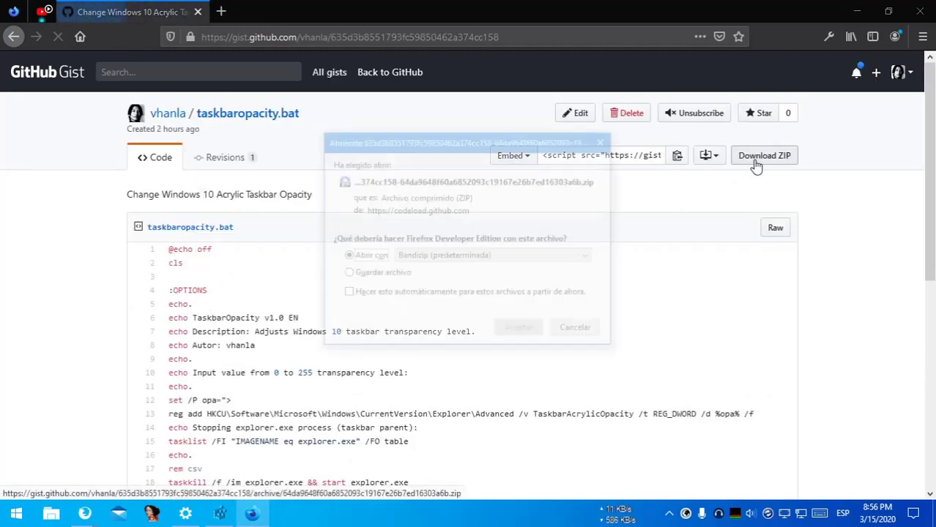
pyautogui.click(377, 274)
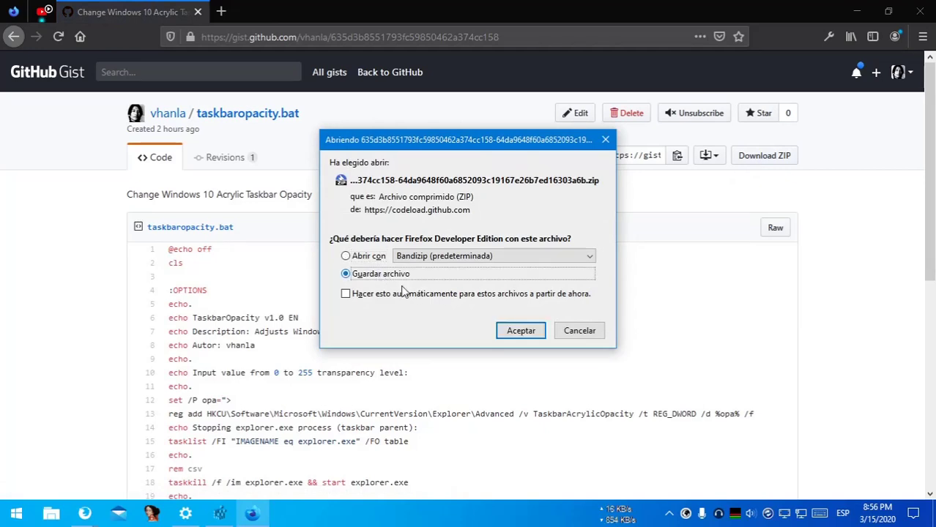
pyautogui.click(524, 329)
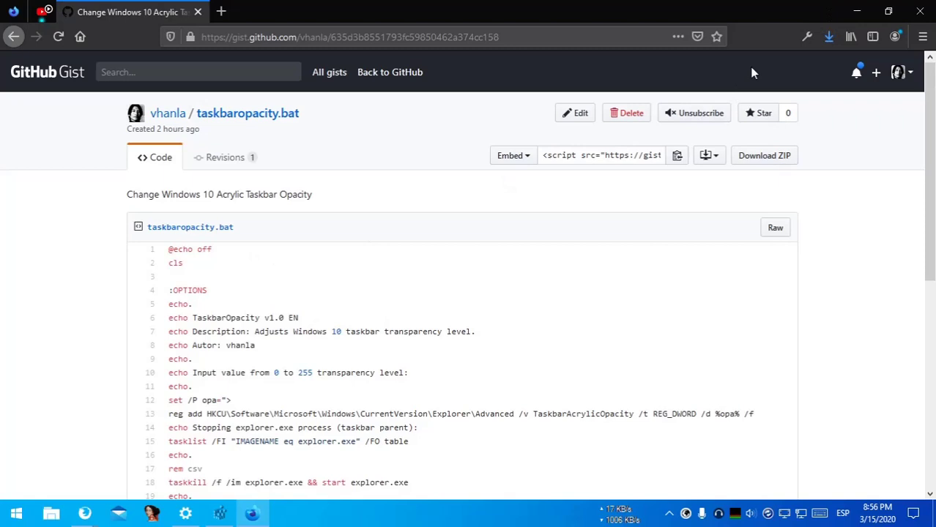
pyautogui.click(823, 38)
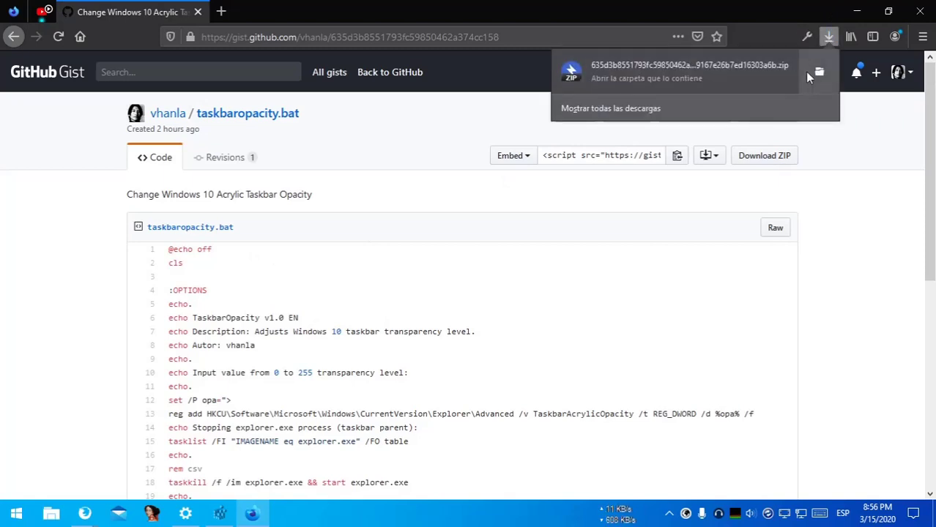
# Extract taskbaropacity.bat from the downloaded zip onto the desktop and close Bandizip.
pyautogui.click(615, 78)
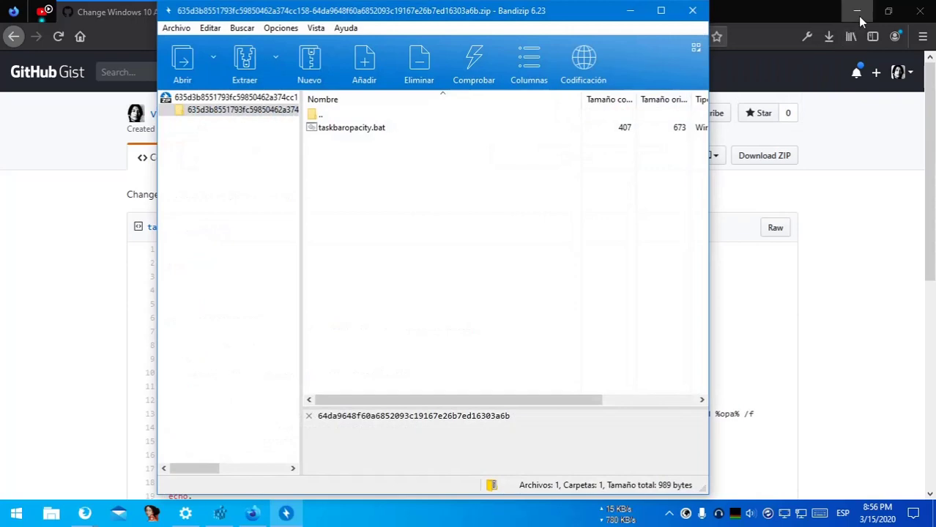
pyautogui.click(857, 13)
pyautogui.moveTo(350, 127); pyautogui.dragTo(778, 209)
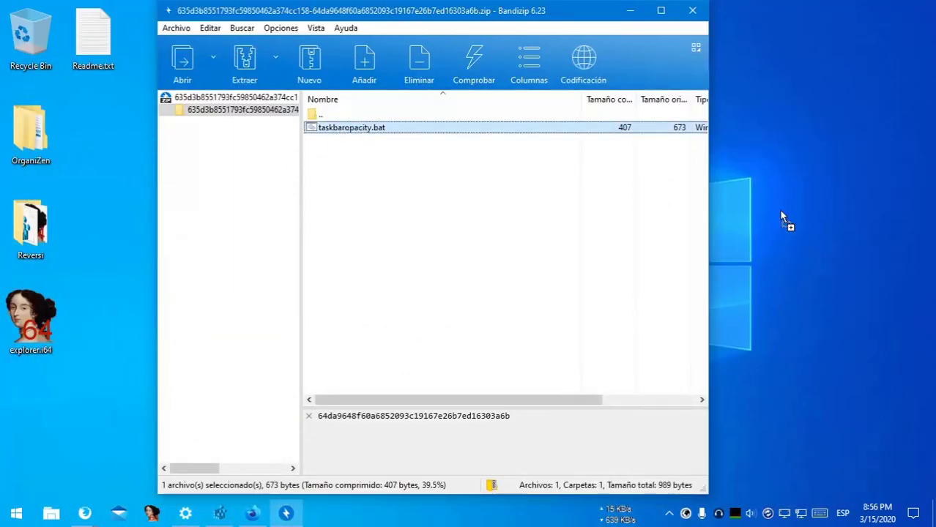
pyautogui.click(692, 10)
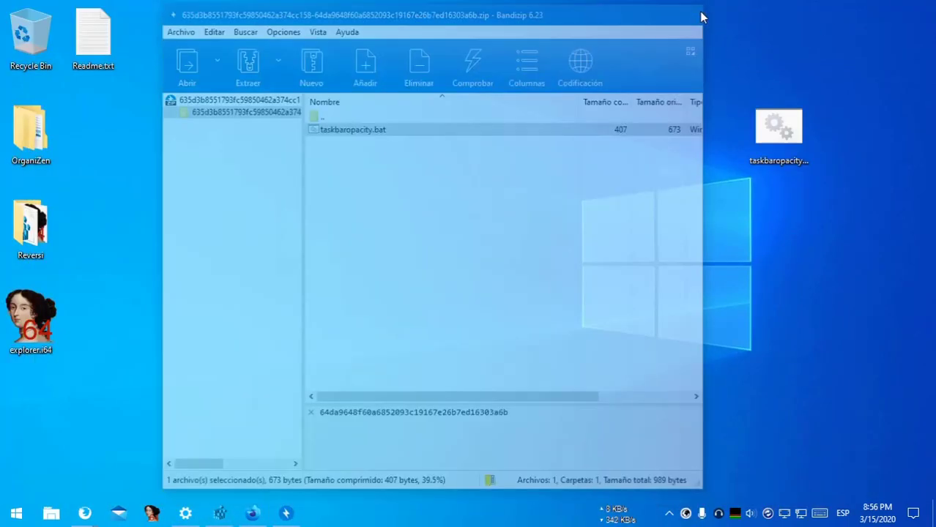
pyautogui.moveTo(778, 132)
pyautogui.mouseDown()
pyautogui.moveTo(161, 137)
pyautogui.moveTo(214, 136)
pyautogui.mouseUp()
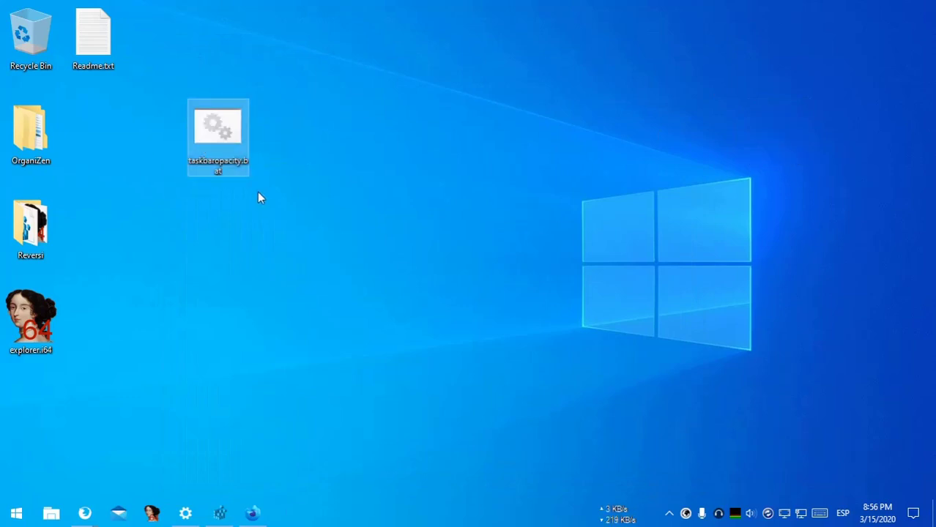
# Run taskbaropacity.bat past the SmartScreen warning with opacity level 50, then close its console.
pyautogui.doubleClick(212, 165)
pyautogui.click(320, 159)
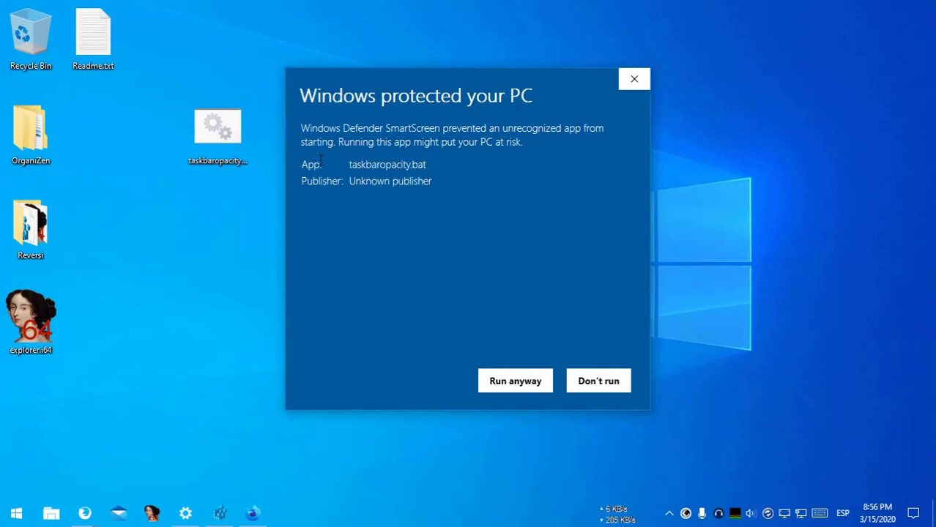
pyautogui.click(502, 382)
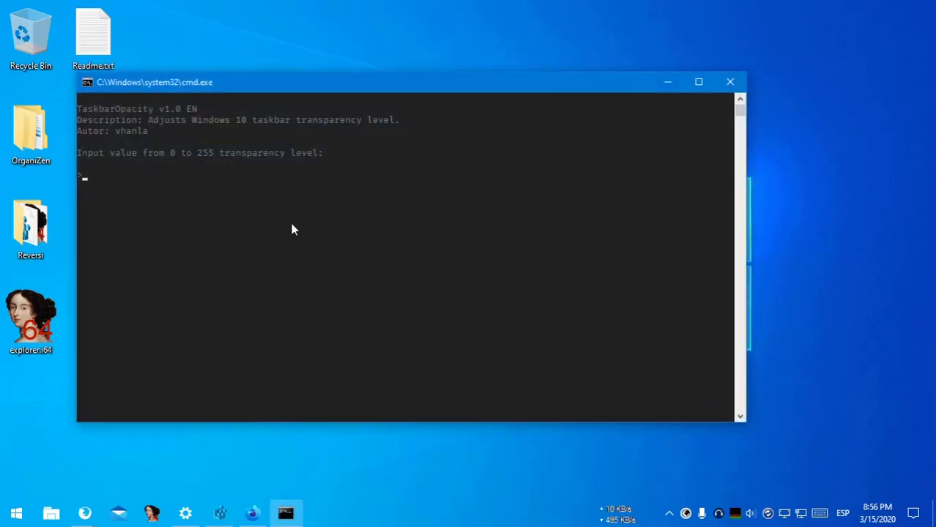
pyautogui.click(113, 176)
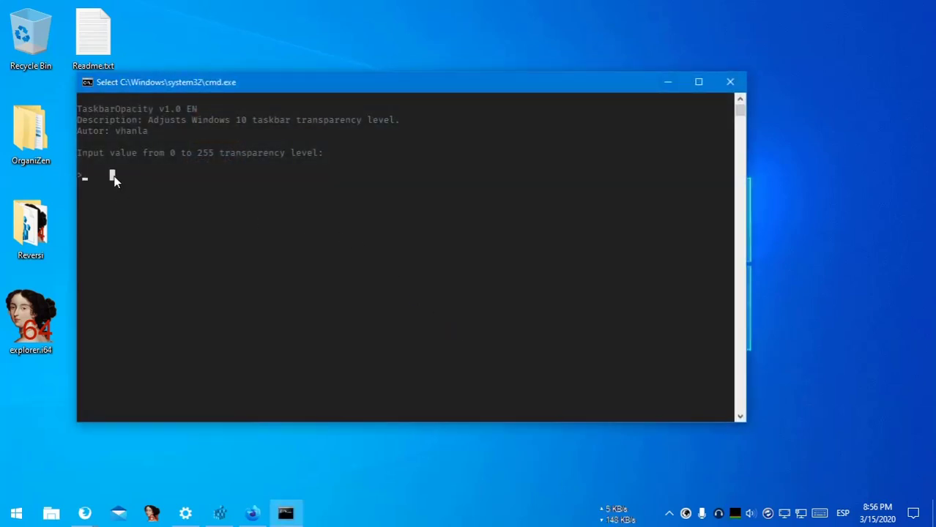
pyautogui.write('50')
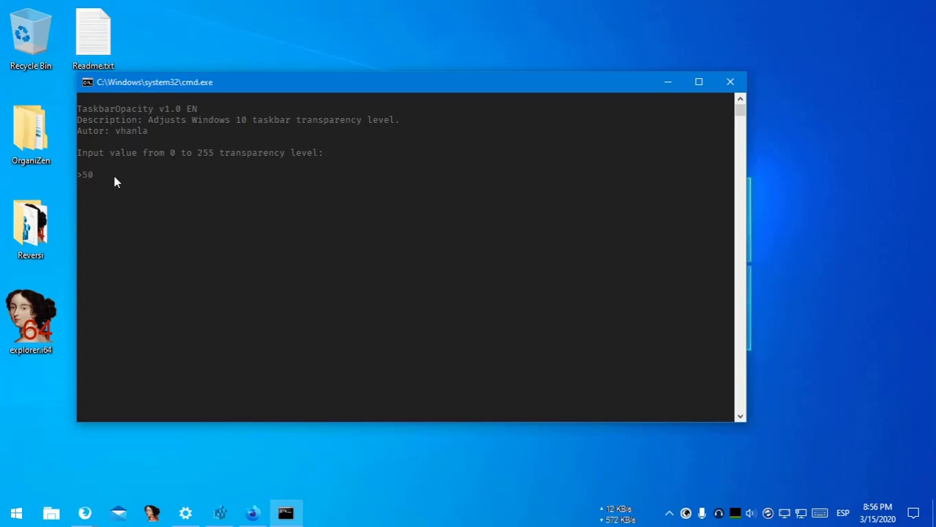
pyautogui.press('Return')
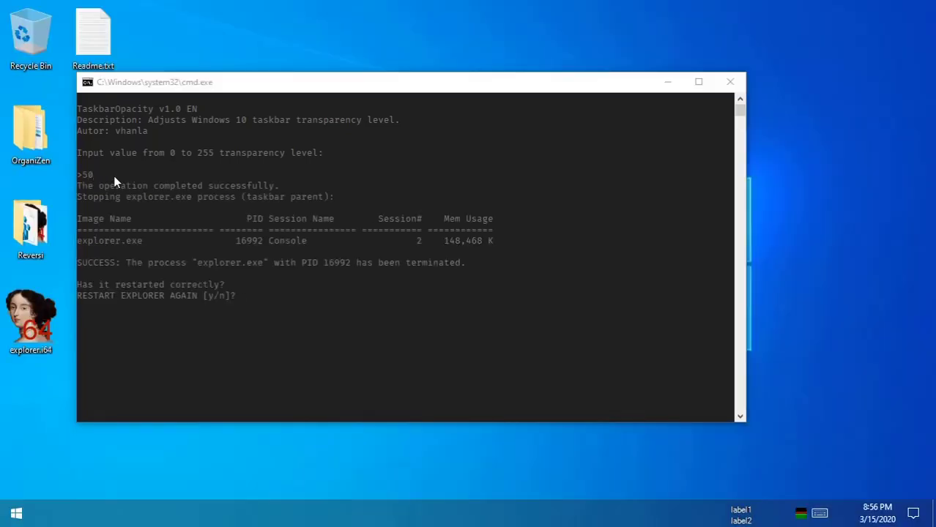
pyautogui.click(730, 82)
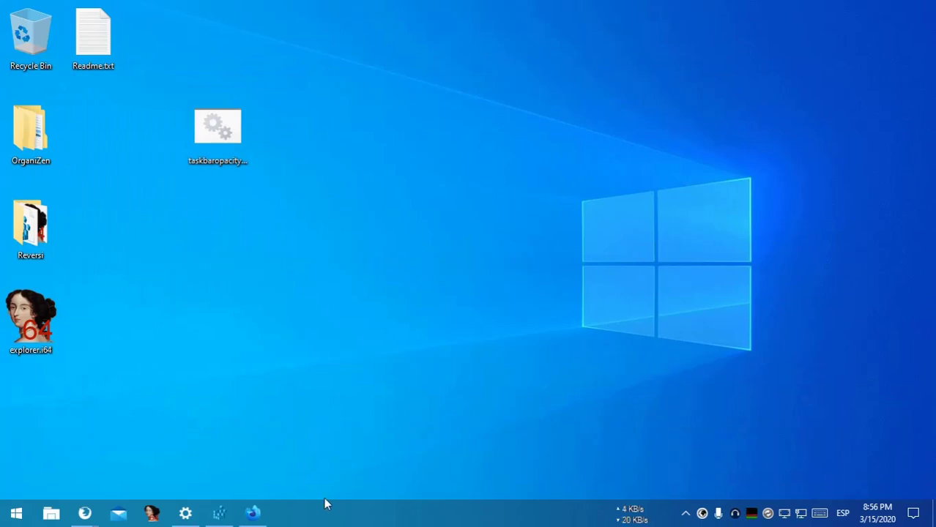
# Restore Registry Editor to a smaller window and rerun taskbaropacity.bat with transparency level 0.
pyautogui.click(219, 512)
pyautogui.moveTo(407, 7); pyautogui.dragTo(558, 147)
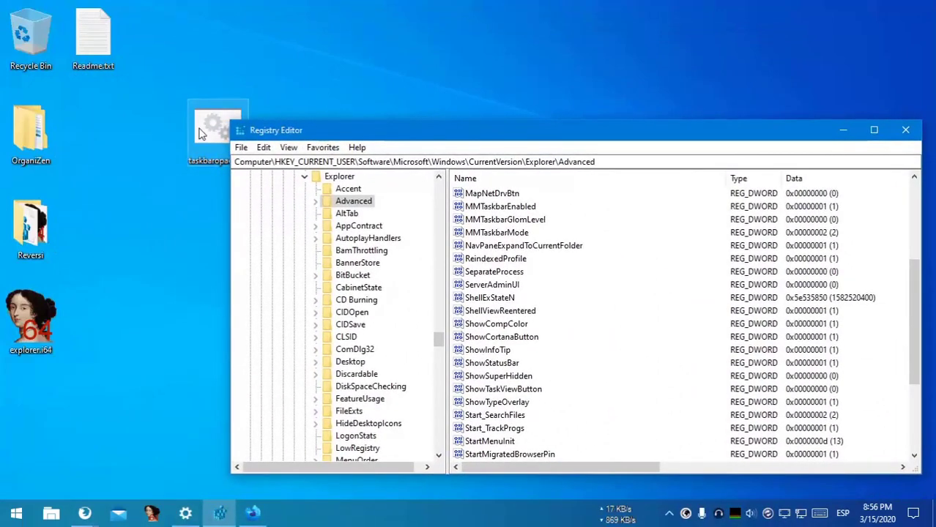
pyautogui.doubleClick(207, 124)
pyautogui.write('0')
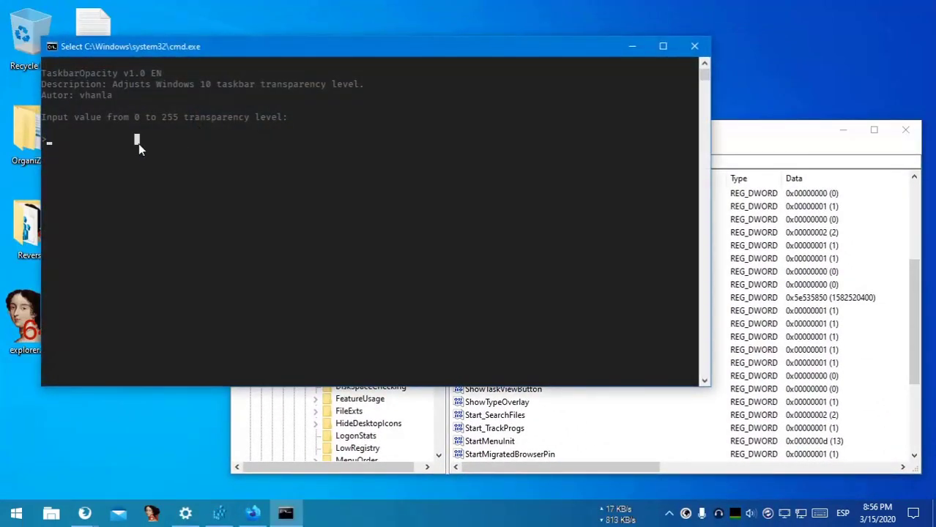
pyautogui.press('Return')
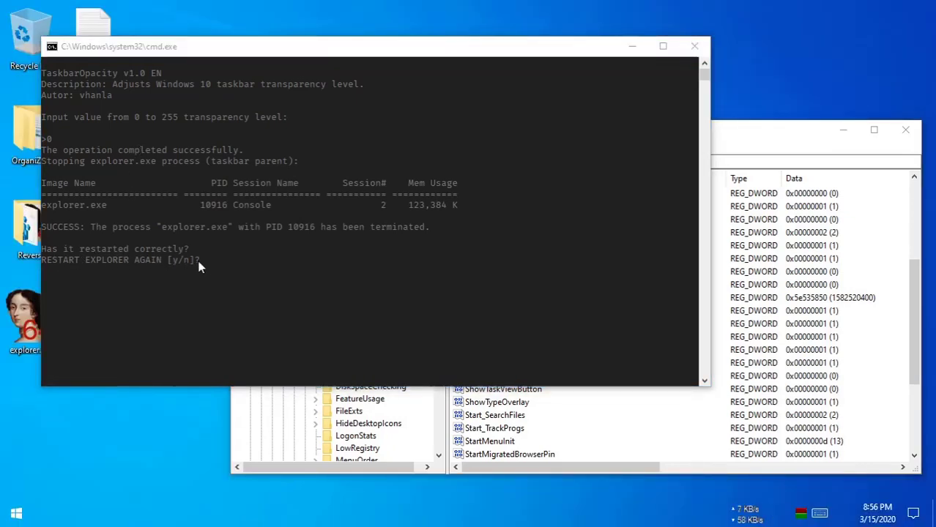
pyautogui.write('n')
pyautogui.press('Return')
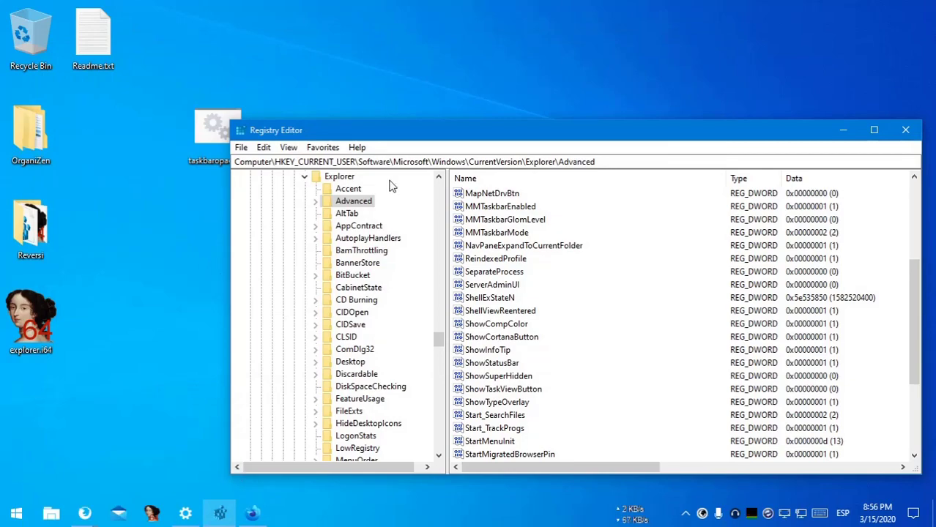
# Scroll to TaskbarAcrylicOpacity, confirm it holds 0, then close Registry Editor.
pyautogui.moveTo(398, 132)
pyautogui.mouseDown()
pyautogui.moveTo(327, 207)
pyautogui.moveTo(259, 60)
pyautogui.mouseUp()
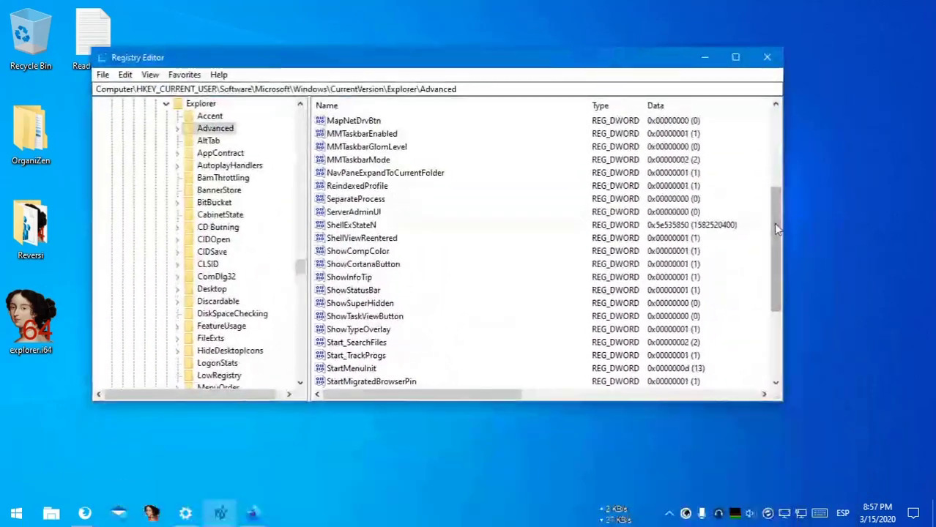
pyautogui.moveTo(776, 228); pyautogui.dragTo(776, 295)
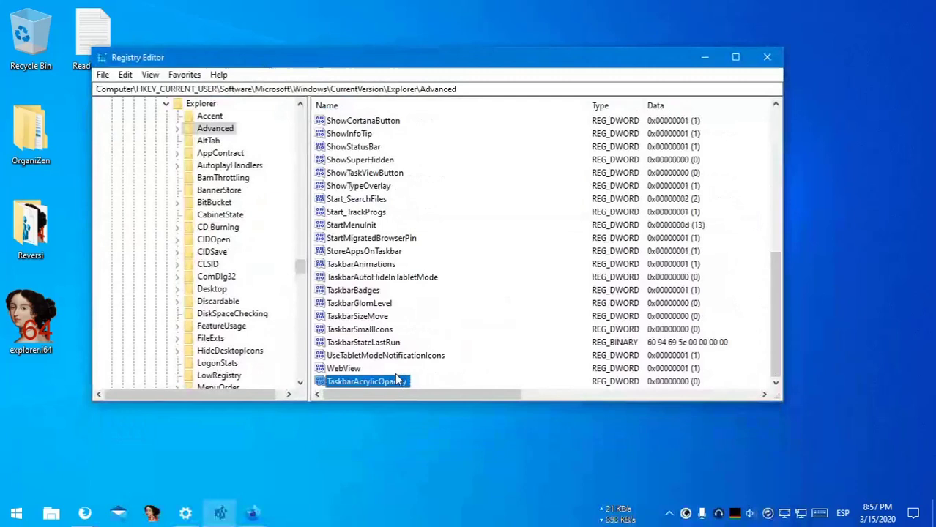
pyautogui.click(355, 370)
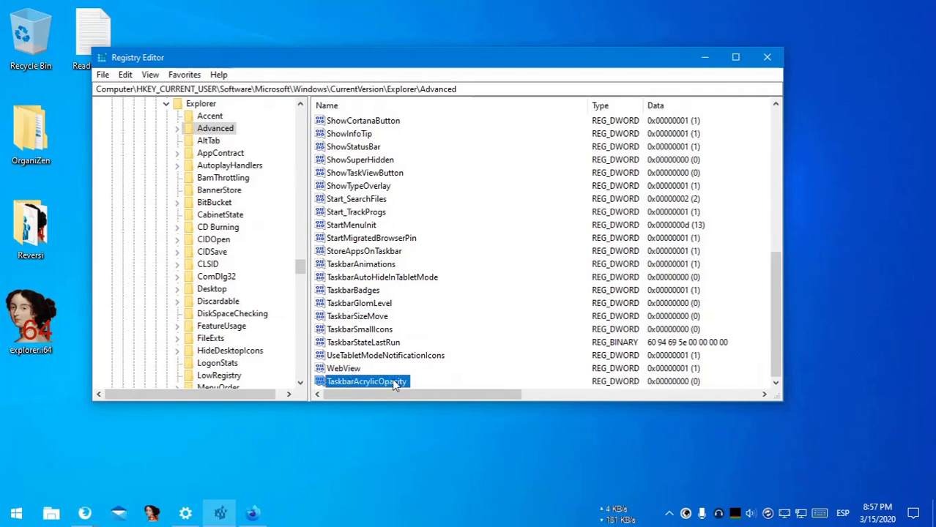
pyautogui.click(767, 57)
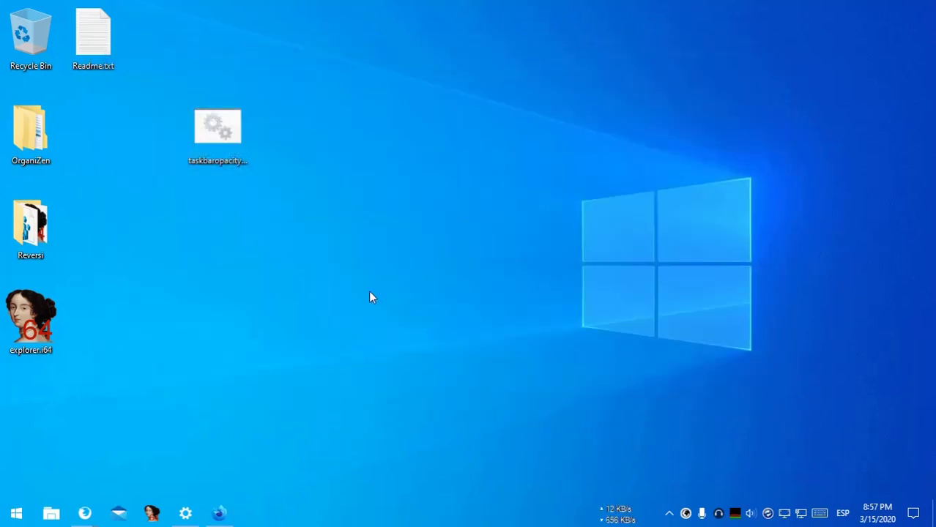
# Run winver to confirm Windows 10 version 1909, build 18363.720, then close the About box.
pyautogui.rightClick(17, 512)
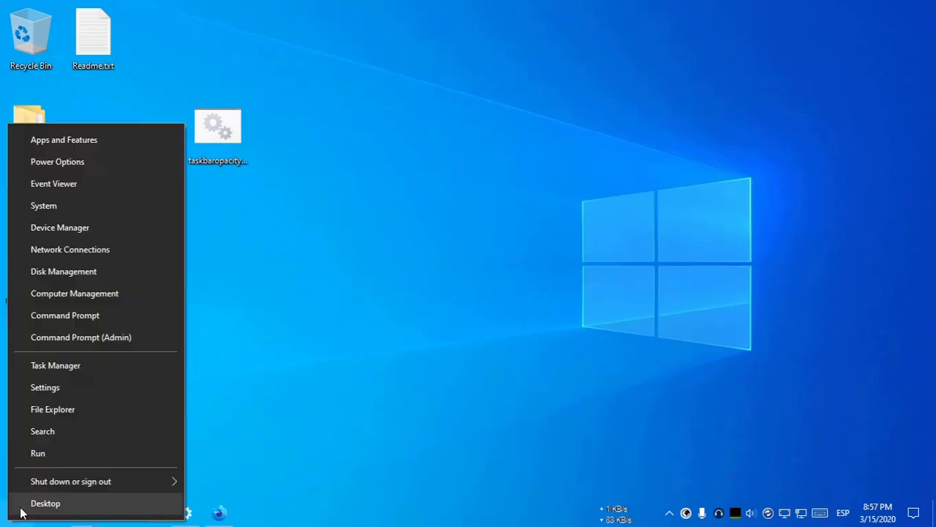
pyautogui.click(37, 455)
pyautogui.write('win')
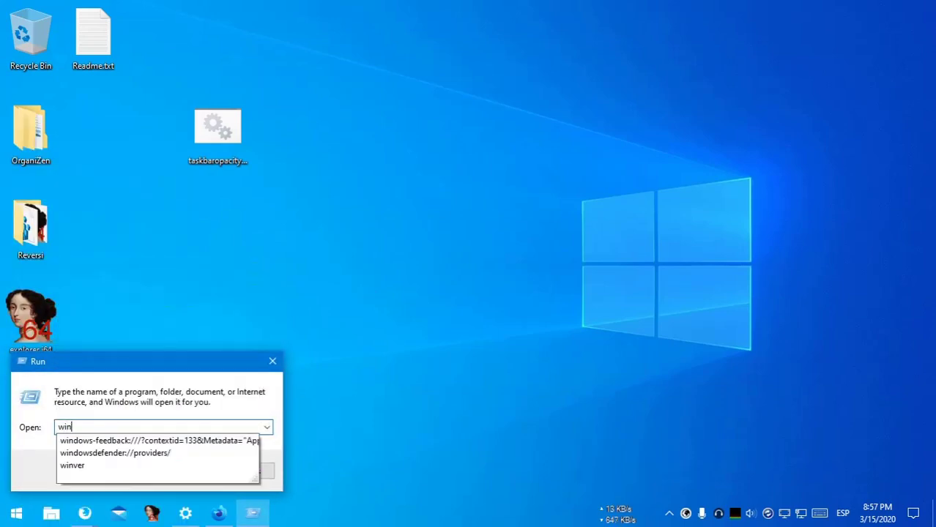
pyautogui.write('ver')
pyautogui.click(120, 461)
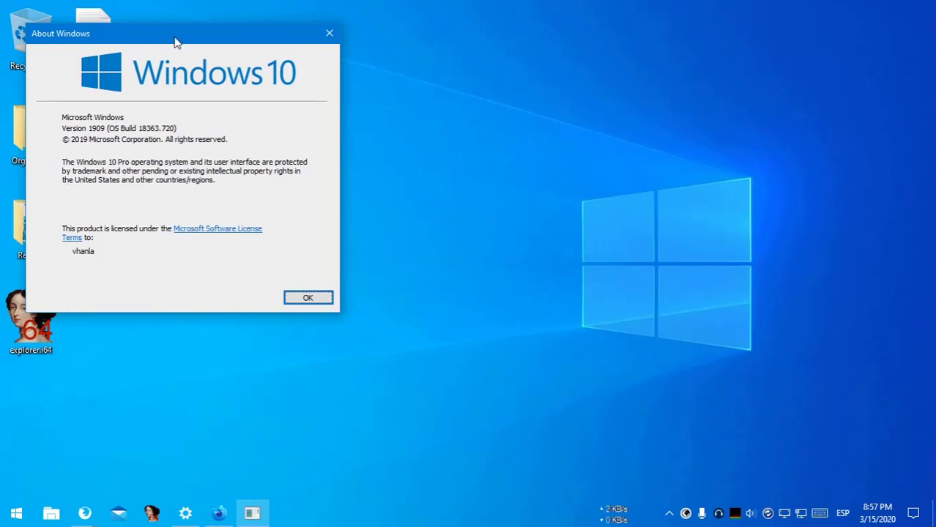
pyautogui.moveTo(174, 41); pyautogui.dragTo(320, 106)
pyautogui.click(445, 364)
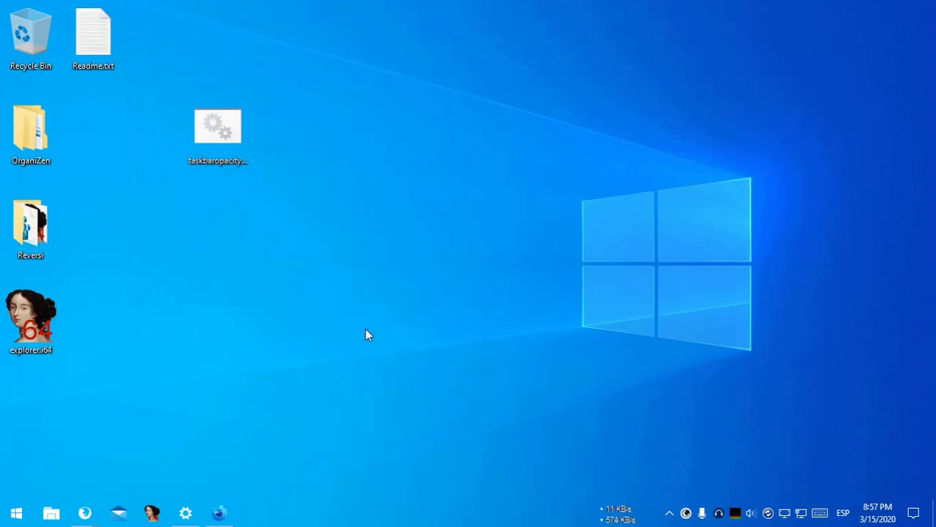
pyautogui.rightClick(364, 514)
pyautogui.click(349, 519)
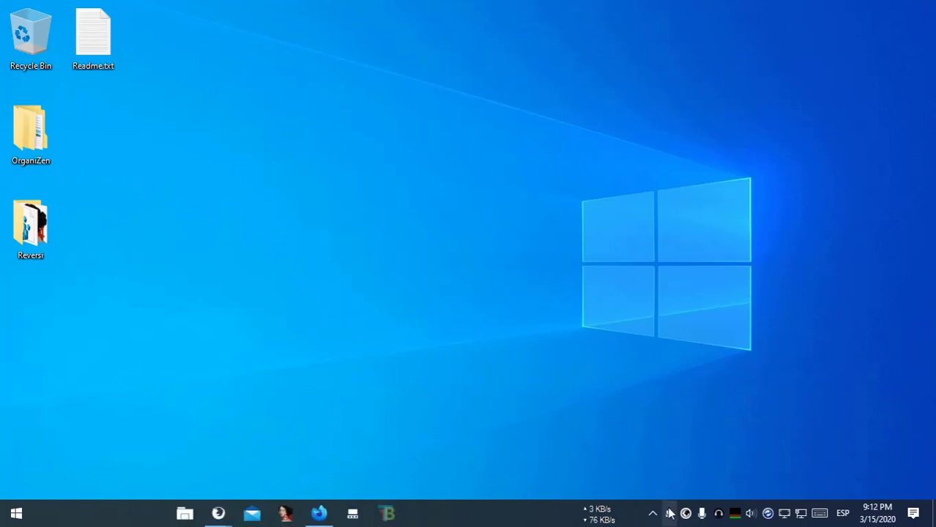
# Make the taskbar transparent with TaskbarDock and open Firefox to compare.
pyautogui.rightClick(671, 515)
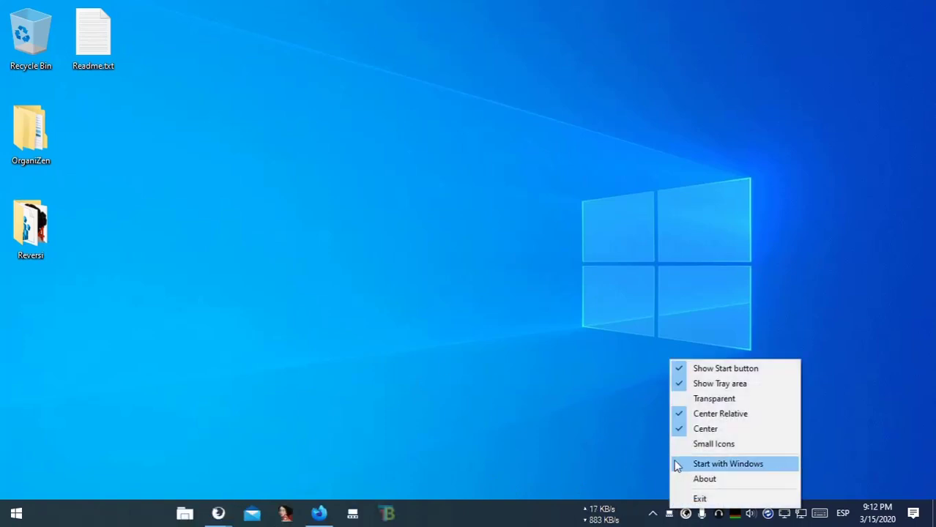
pyautogui.click(692, 400)
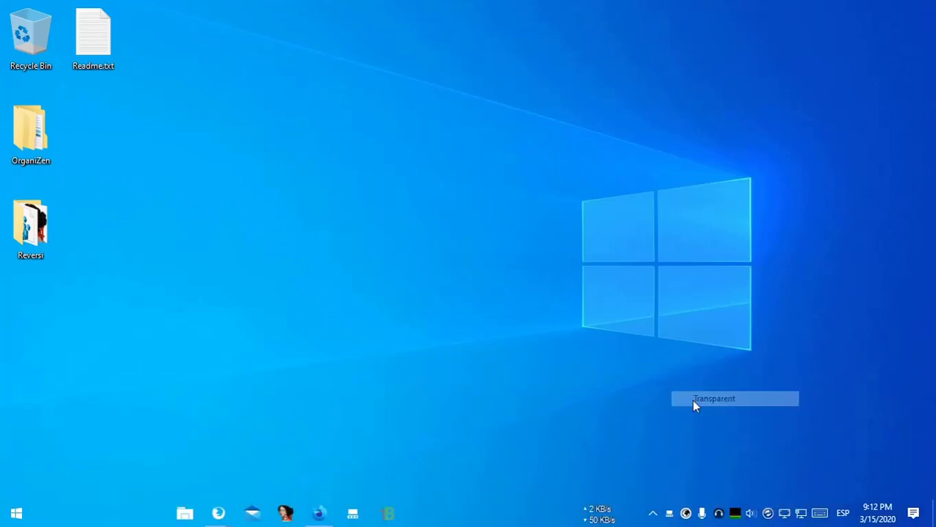
pyautogui.click(321, 514)
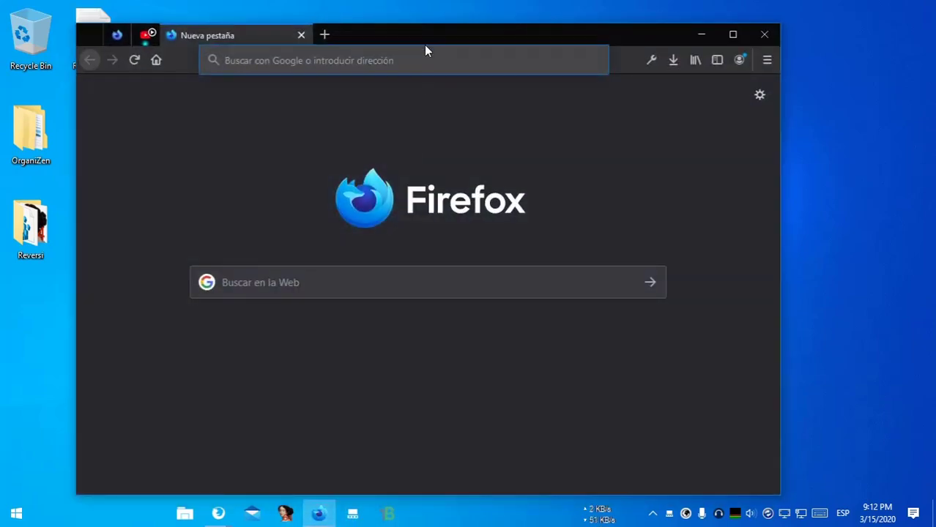
pyautogui.moveTo(424, 36)
pyautogui.mouseDown()
pyautogui.moveTo(379, 57)
pyautogui.moveTo(422, 25)
pyautogui.mouseUp()
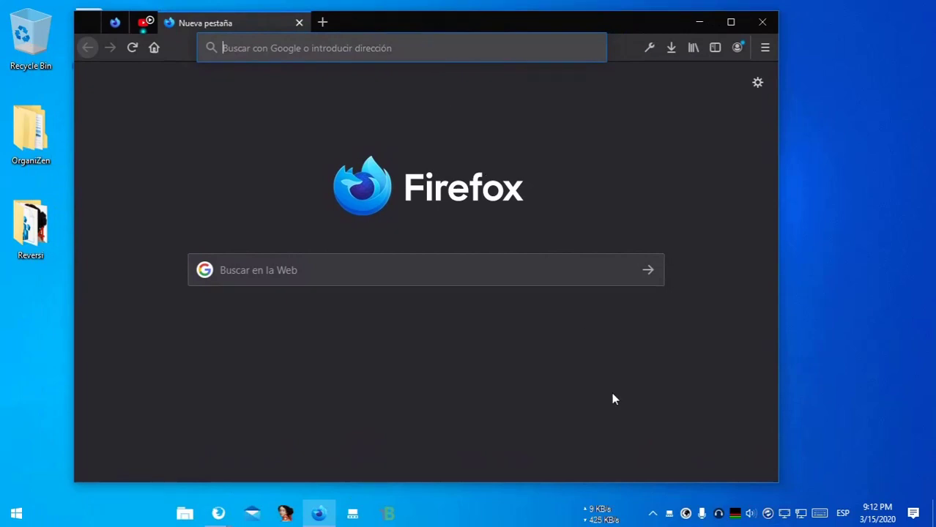
# Toggle TaskbarDock's centred taskbar icons off and back on.
pyautogui.rightClick(684, 514)
pyautogui.click(706, 430)
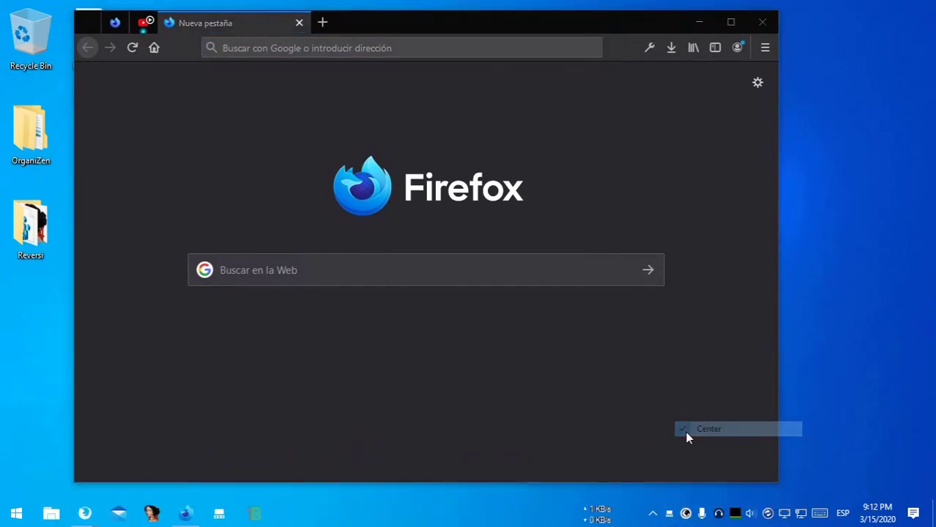
pyautogui.rightClick(684, 514)
pyautogui.click(700, 432)
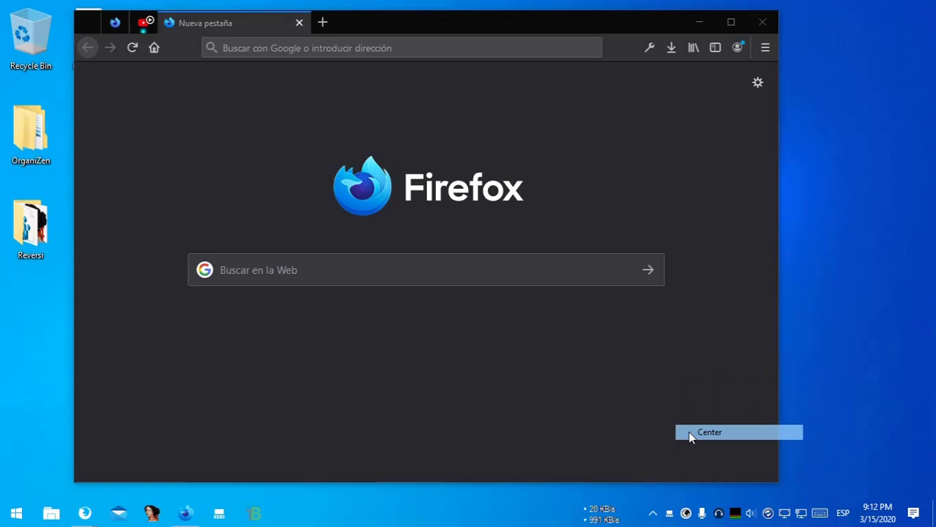
# Turn off TaskbarDock's transparency and exit TaskbarDock.
pyautogui.rightClick(669, 514)
pyautogui.click(695, 405)
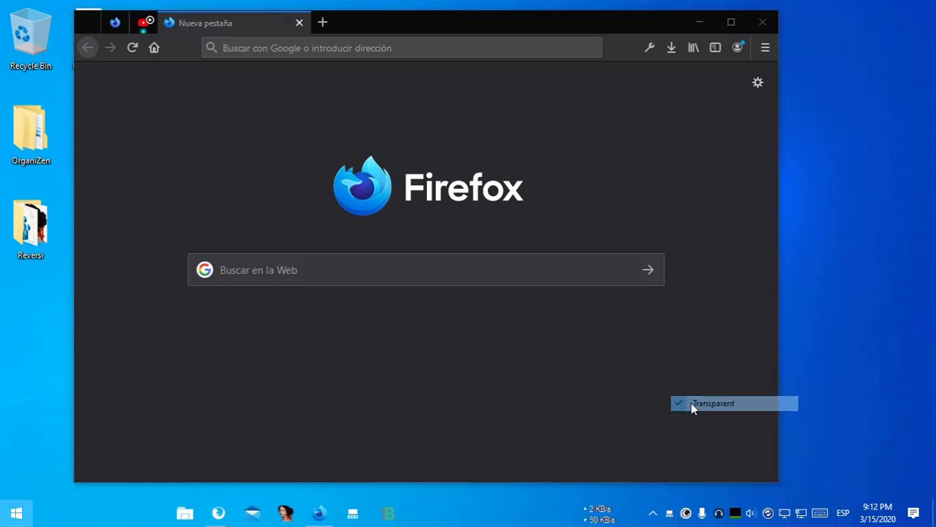
pyautogui.rightClick(670, 514)
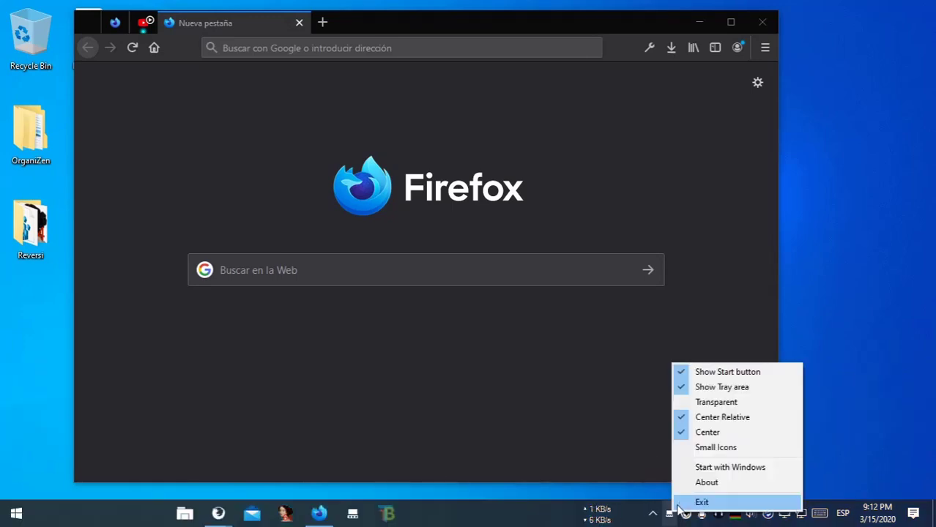
pyautogui.click(699, 503)
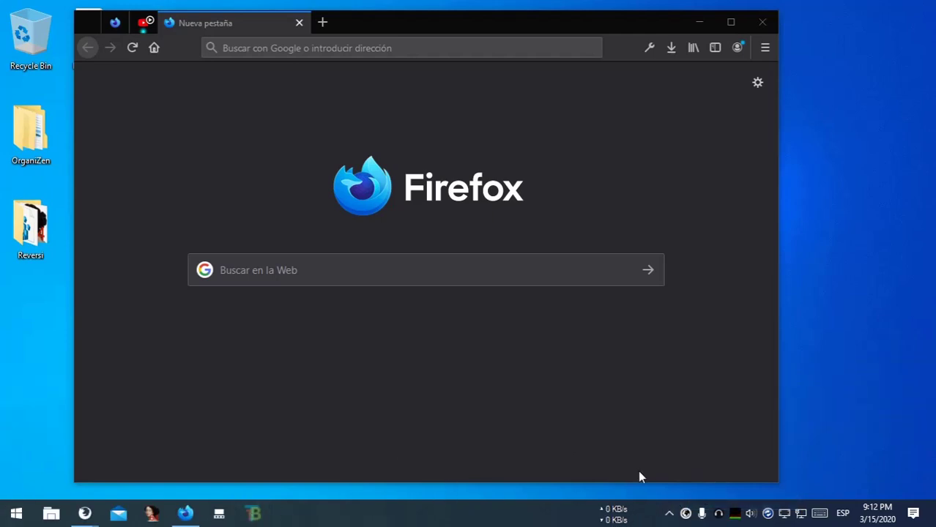
# Set TranslucentTB's regular taskbar to opaque accent colour, then to clear.
pyautogui.click(668, 513)
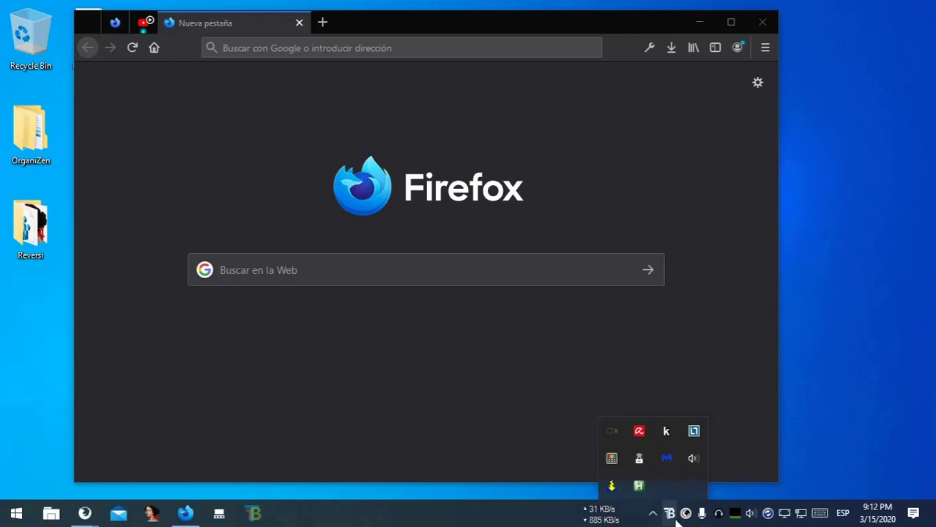
pyautogui.rightClick(671, 515)
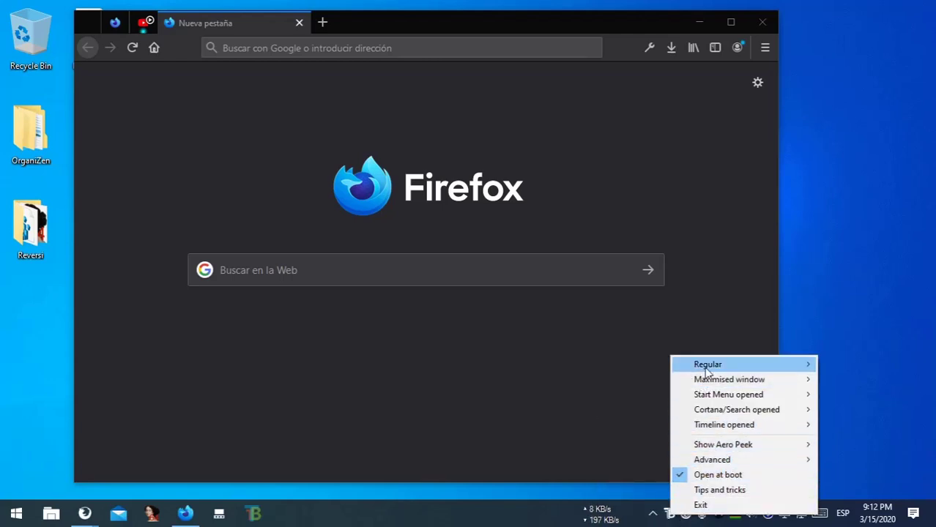
pyautogui.moveTo(739, 364)
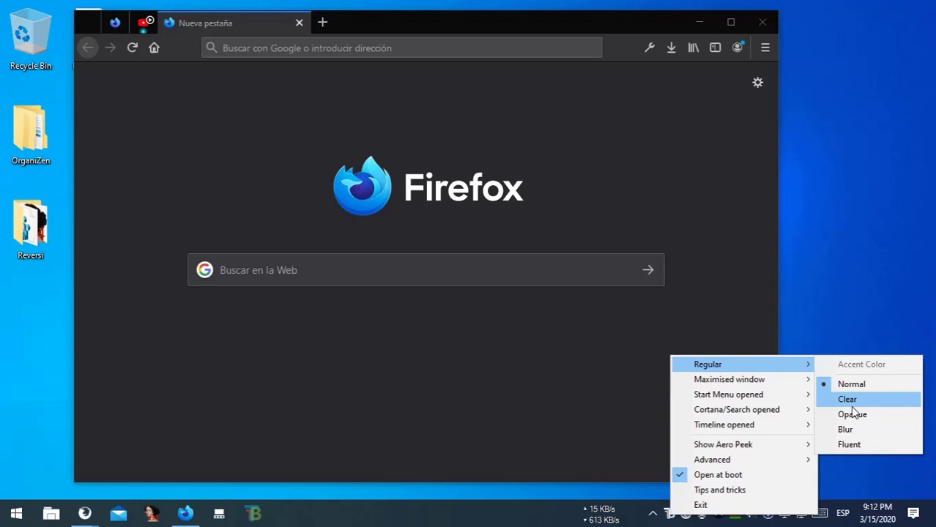
pyautogui.click(852, 414)
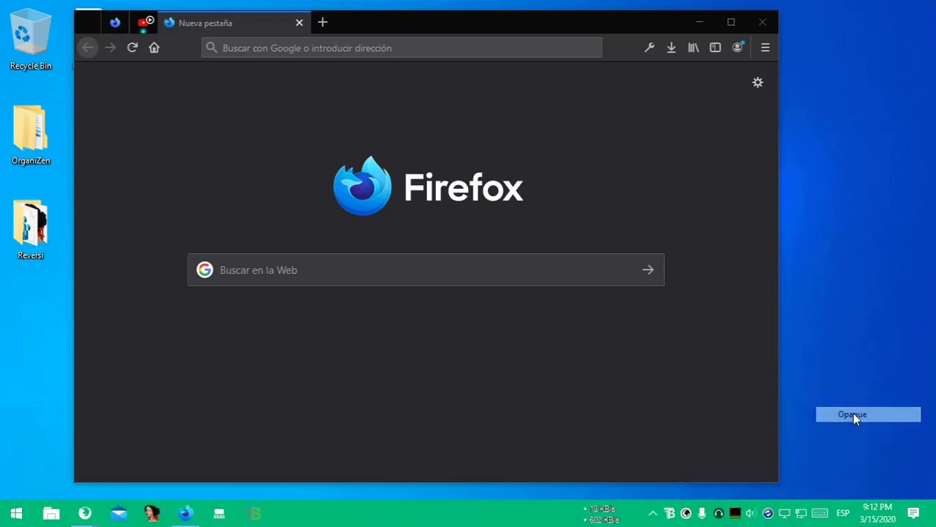
pyautogui.rightClick(669, 514)
pyautogui.moveTo(703, 365)
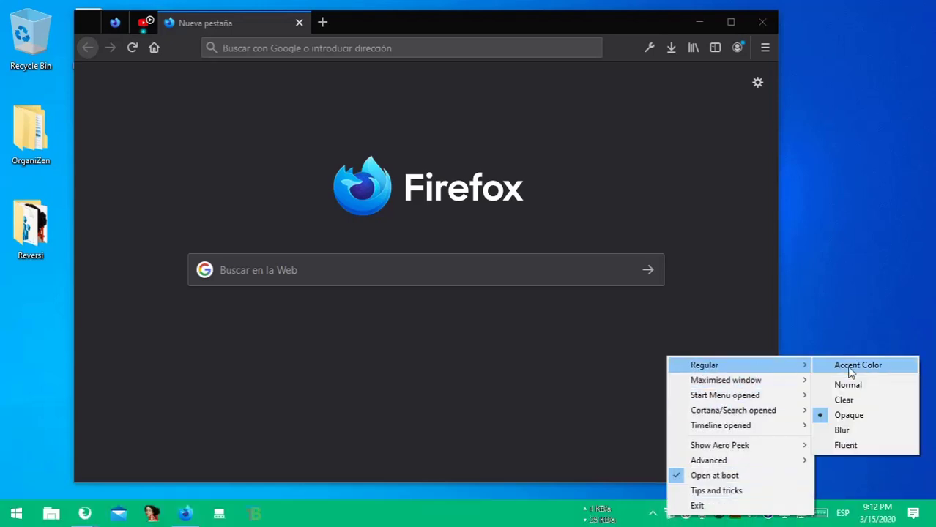
pyautogui.click(850, 399)
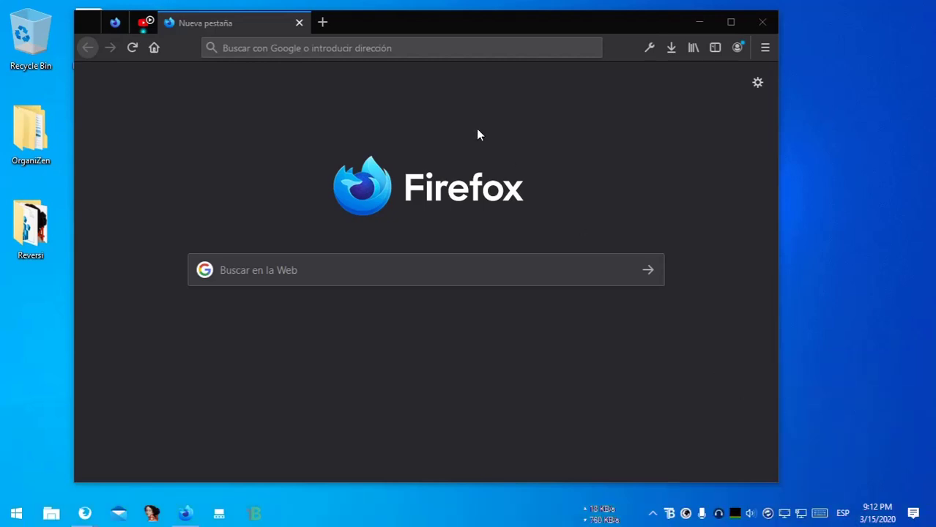
# Return TranslucentTB's regular taskbar to the normal style and quit TranslucentTB.
pyautogui.moveTo(440, 33); pyautogui.dragTo(429, 26)
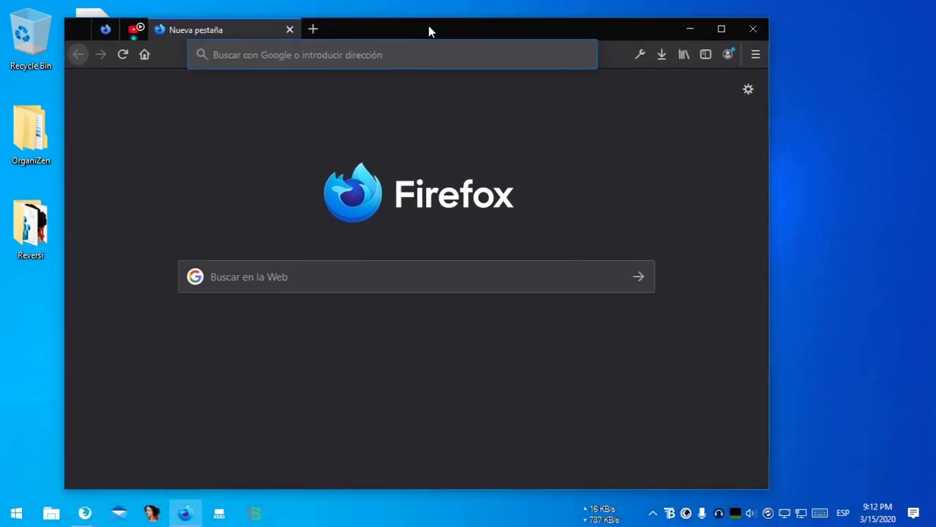
pyautogui.rightClick(668, 509)
pyautogui.moveTo(738, 356)
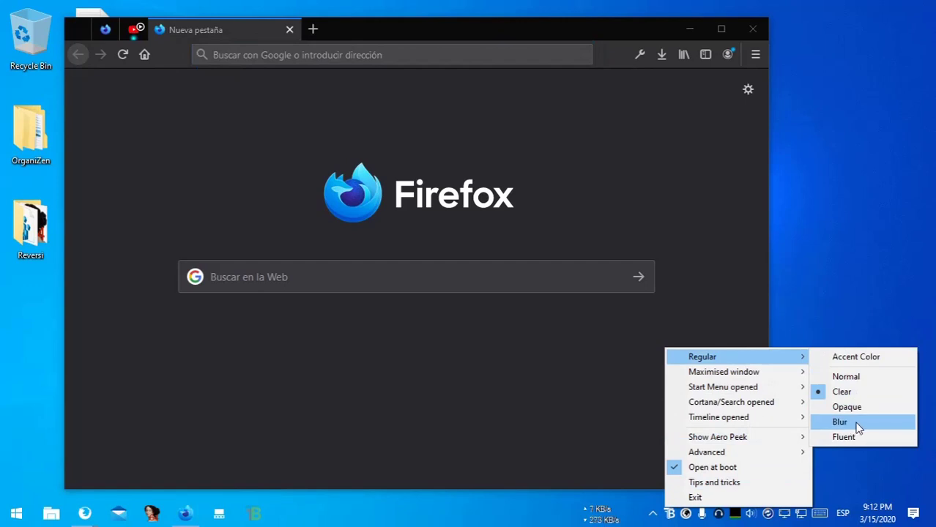
pyautogui.click(846, 376)
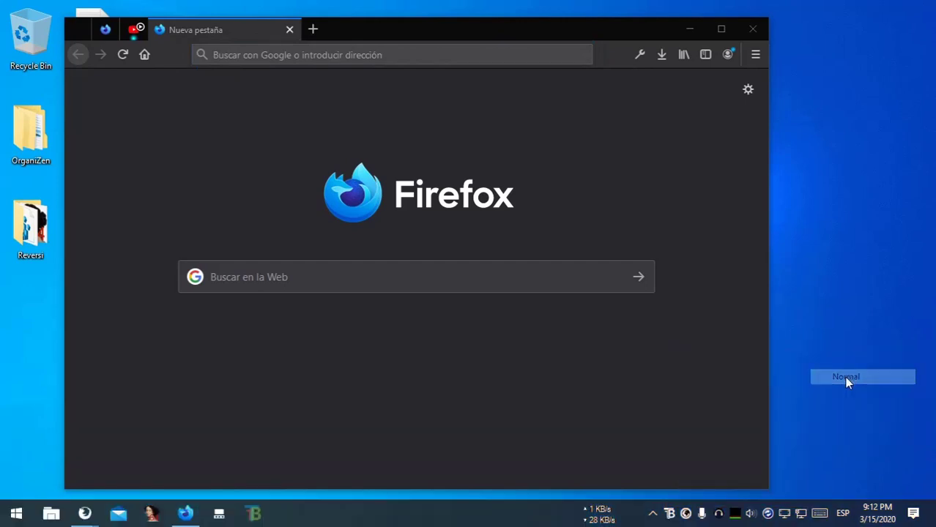
pyautogui.rightClick(674, 515)
pyautogui.click(701, 502)
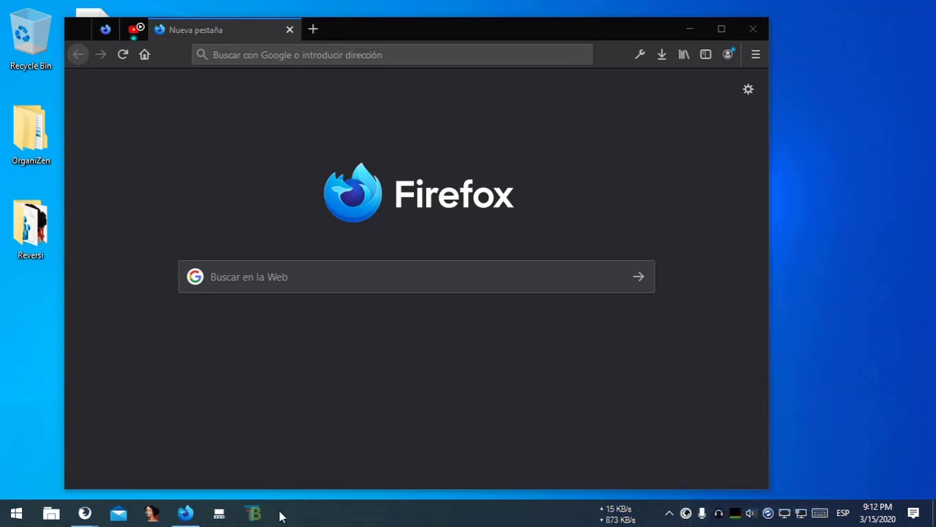